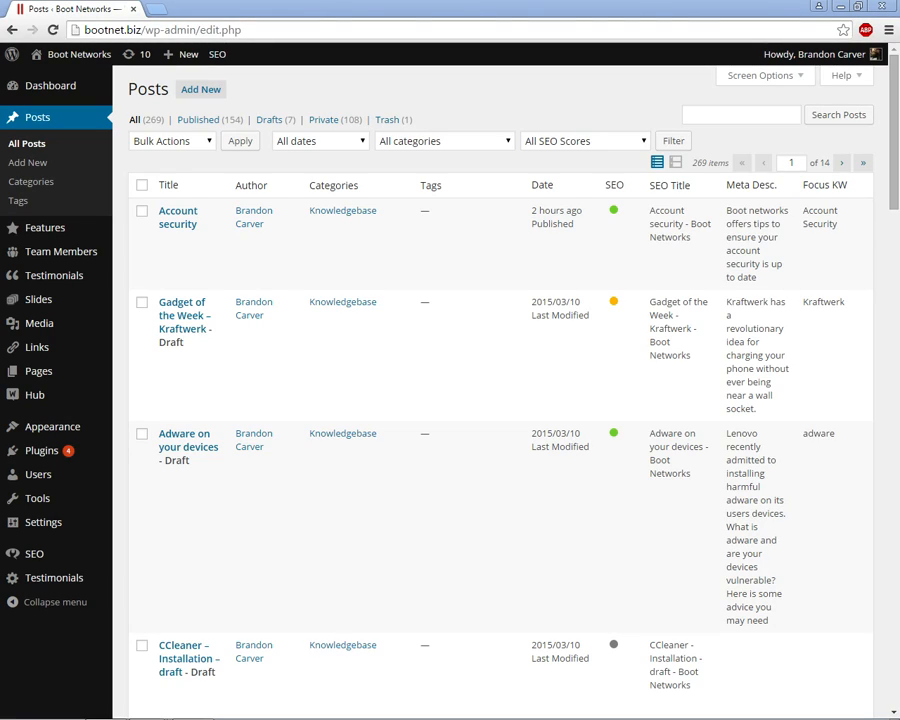
# Open the media library and view the attachment details of the Boot Networks logo and the padlock image
pyautogui.click(63, 328)
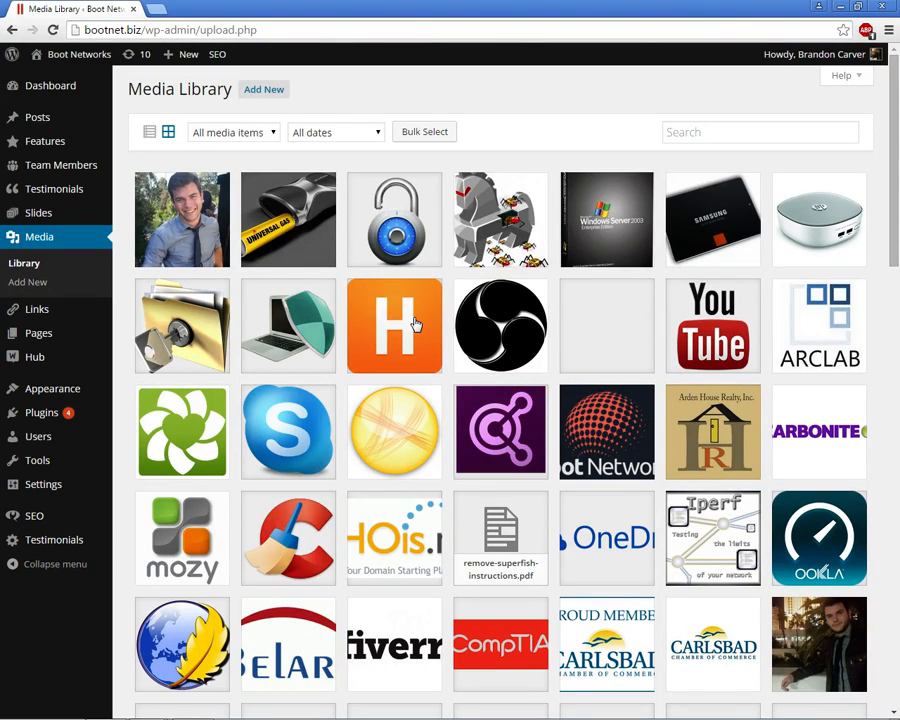
pyautogui.click(593, 412)
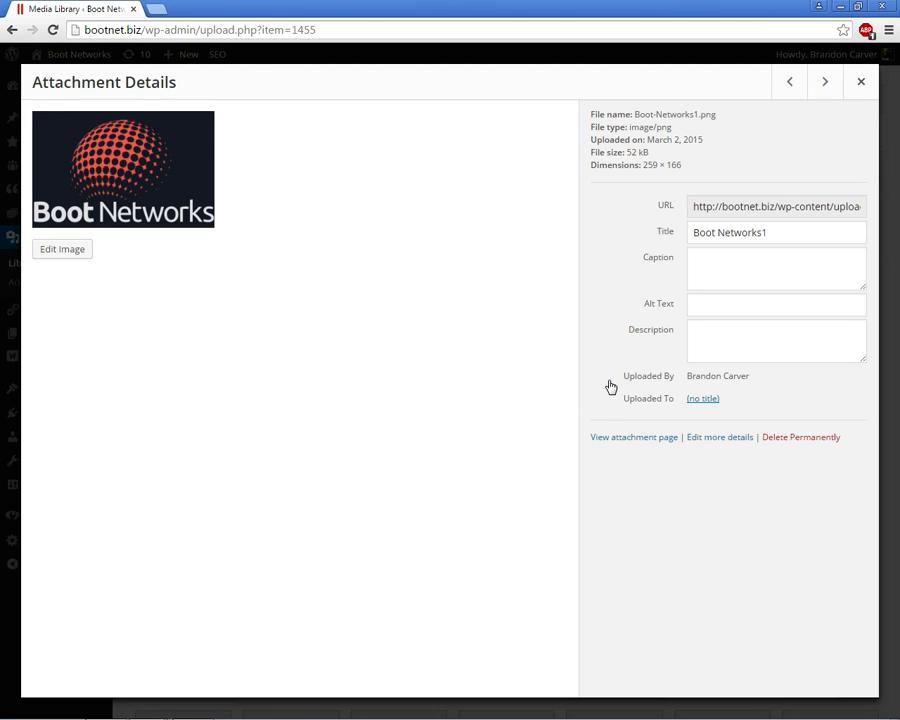
pyautogui.click(861, 83)
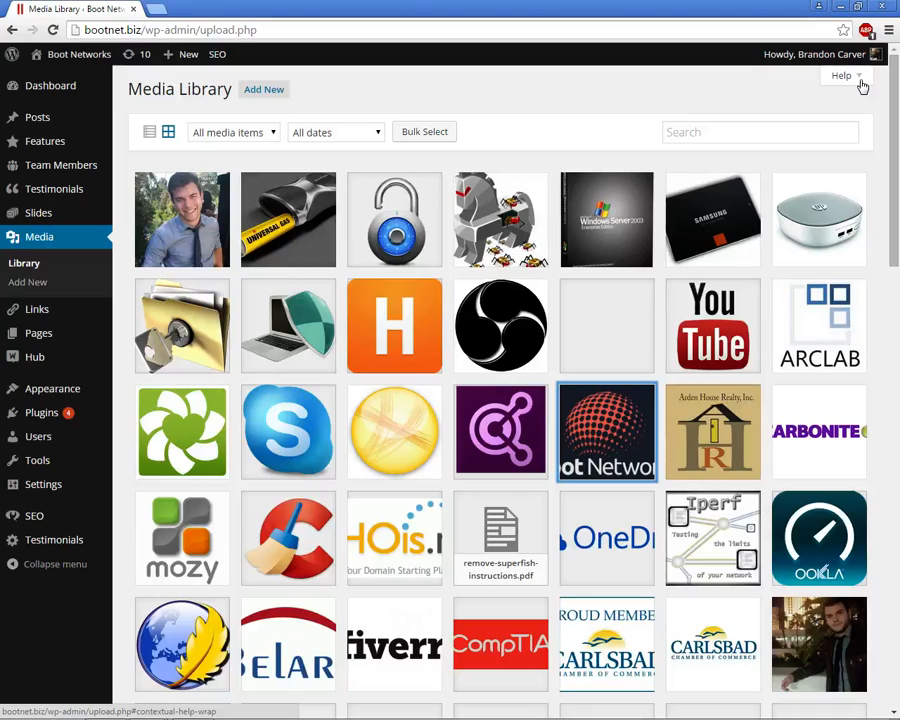
pyautogui.click(396, 226)
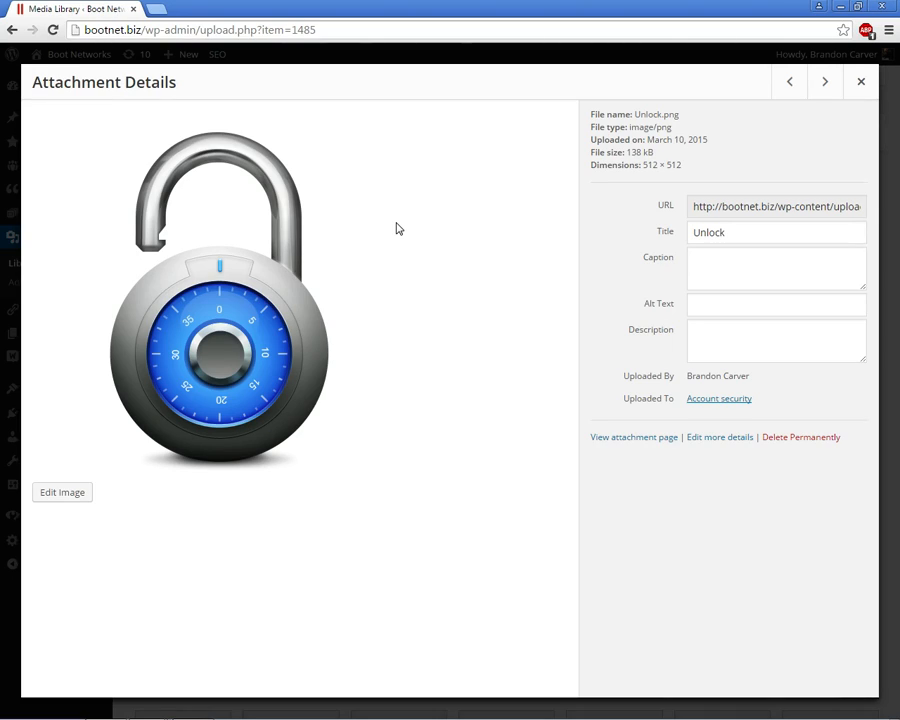
pyautogui.click(862, 85)
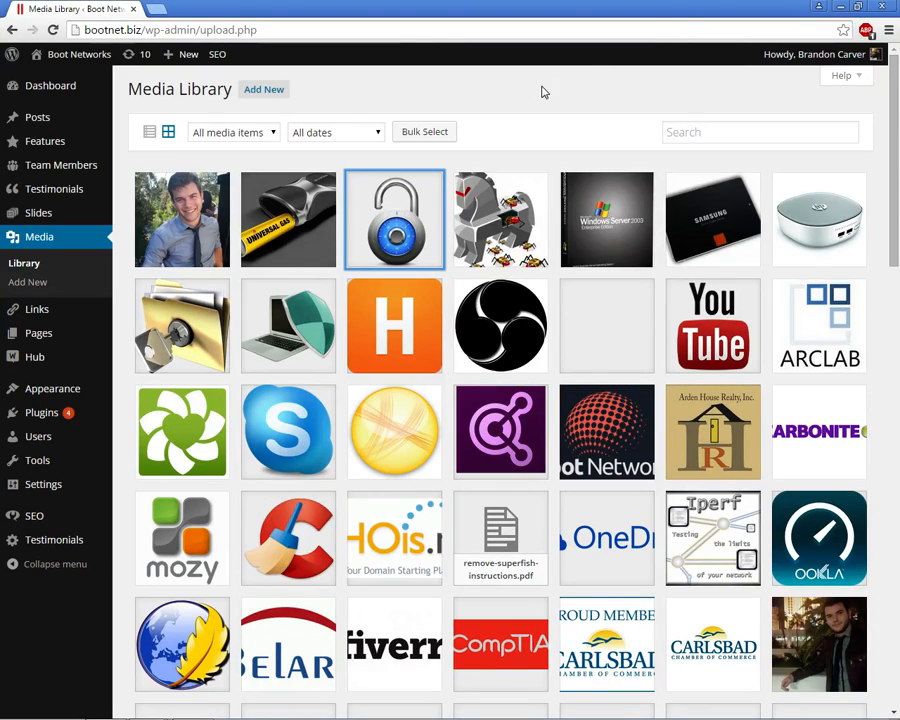
pyautogui.click(253, 92)
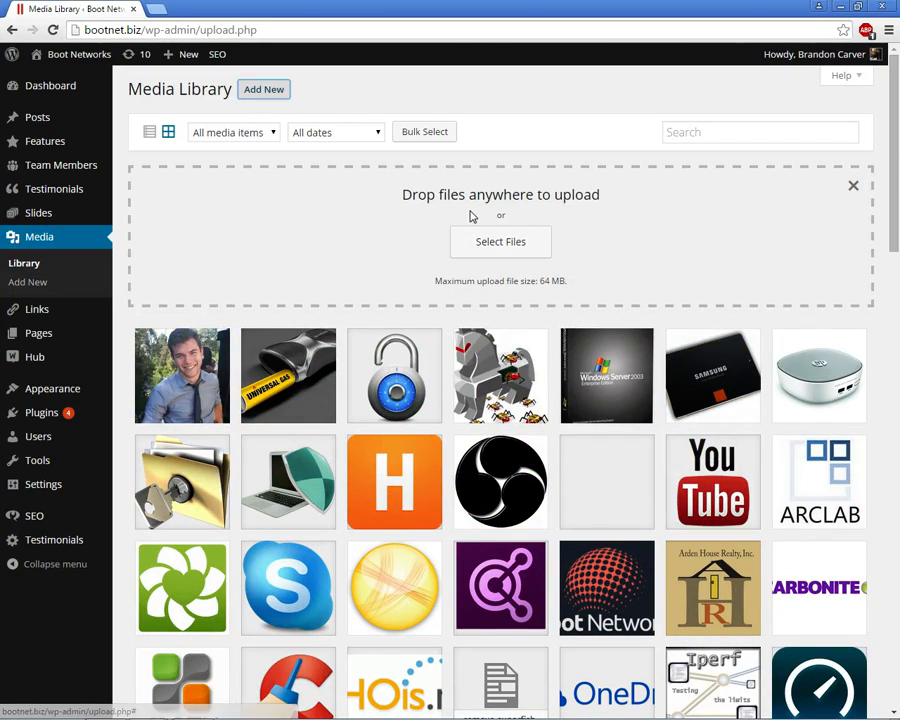
pyautogui.click(503, 237)
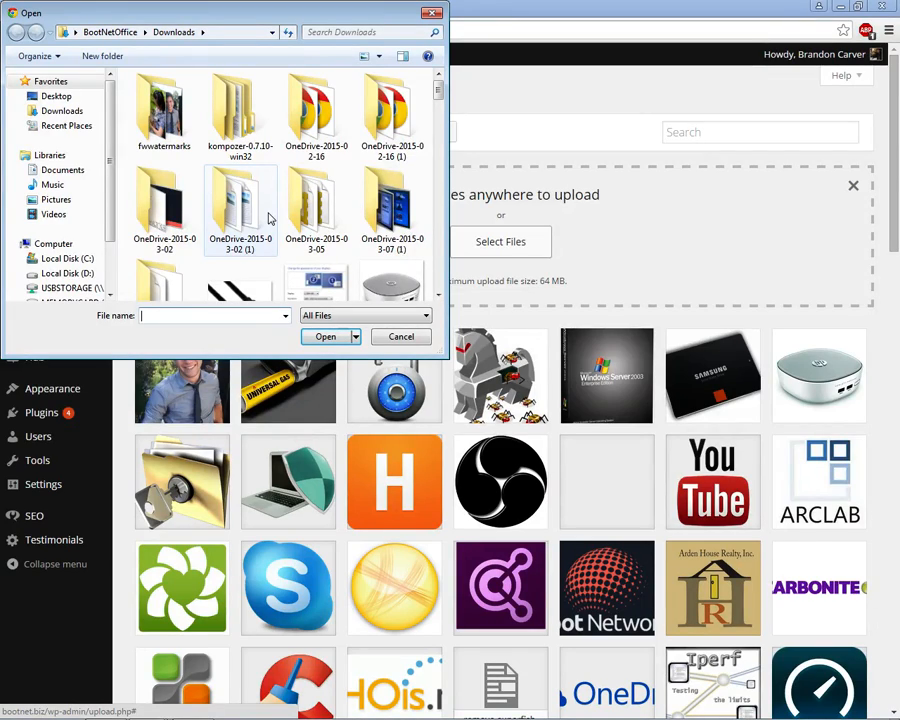
pyautogui.click(398, 336)
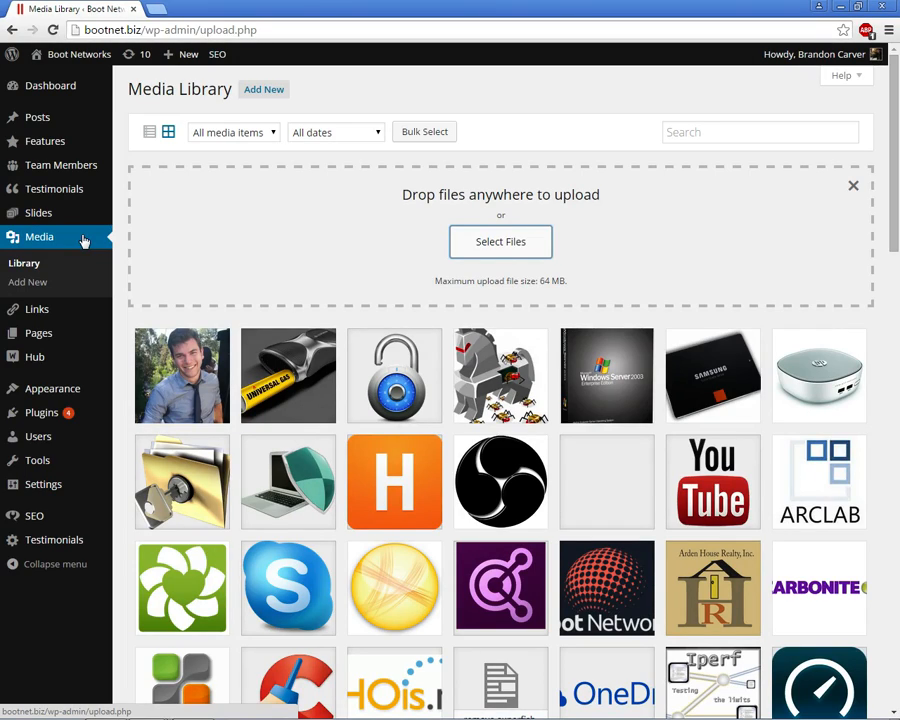
# Visit the live site, look through its IT Services and Fix My entries, and open the Remote Computer Support page
pyautogui.moveTo(72, 339)
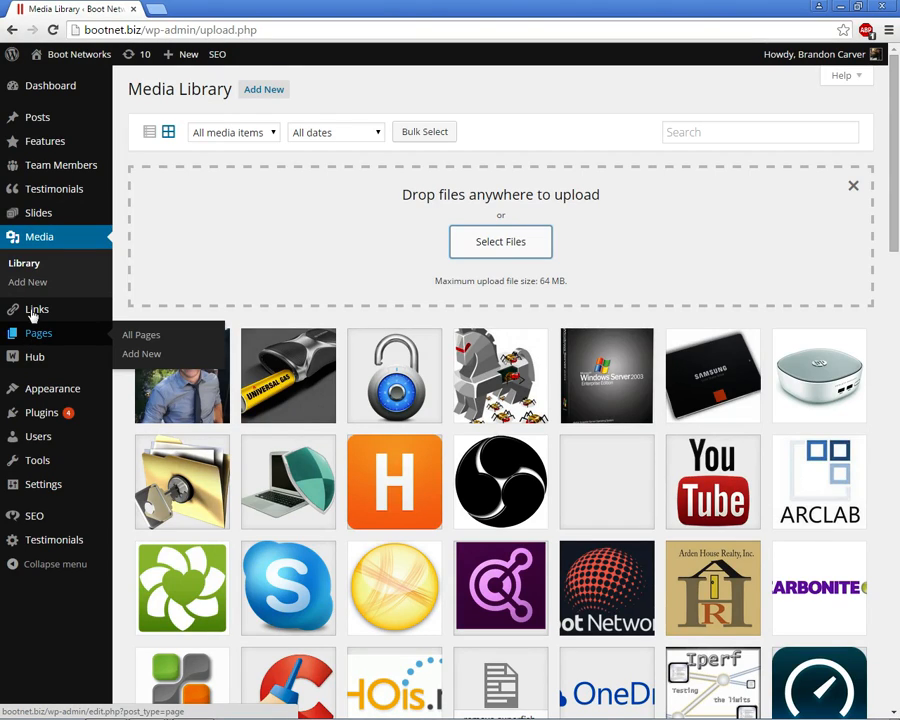
pyautogui.click(62, 58)
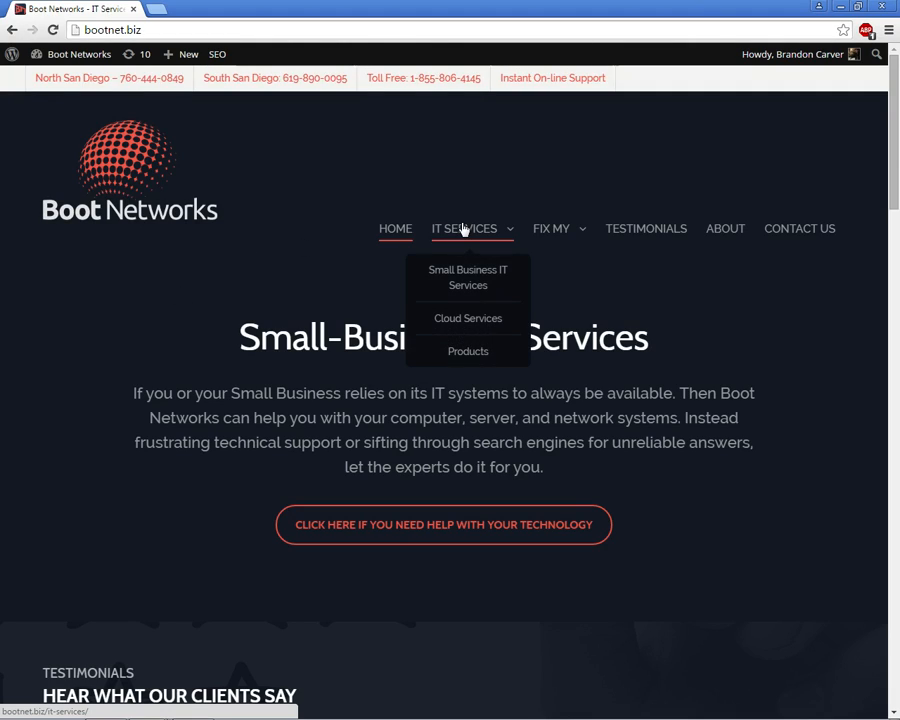
pyautogui.moveTo(578, 241)
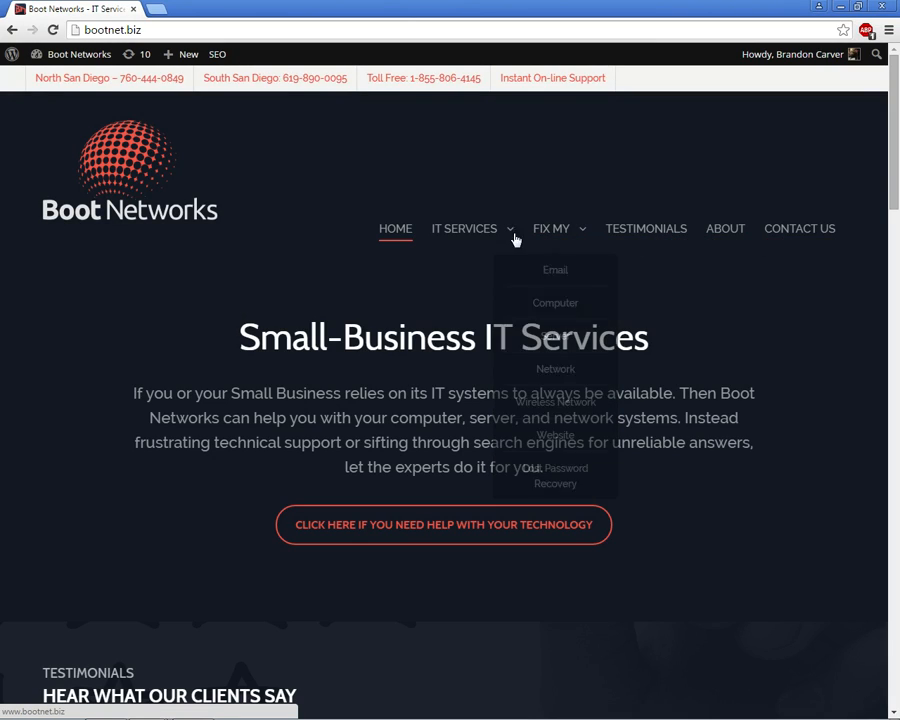
pyautogui.moveTo(463, 239)
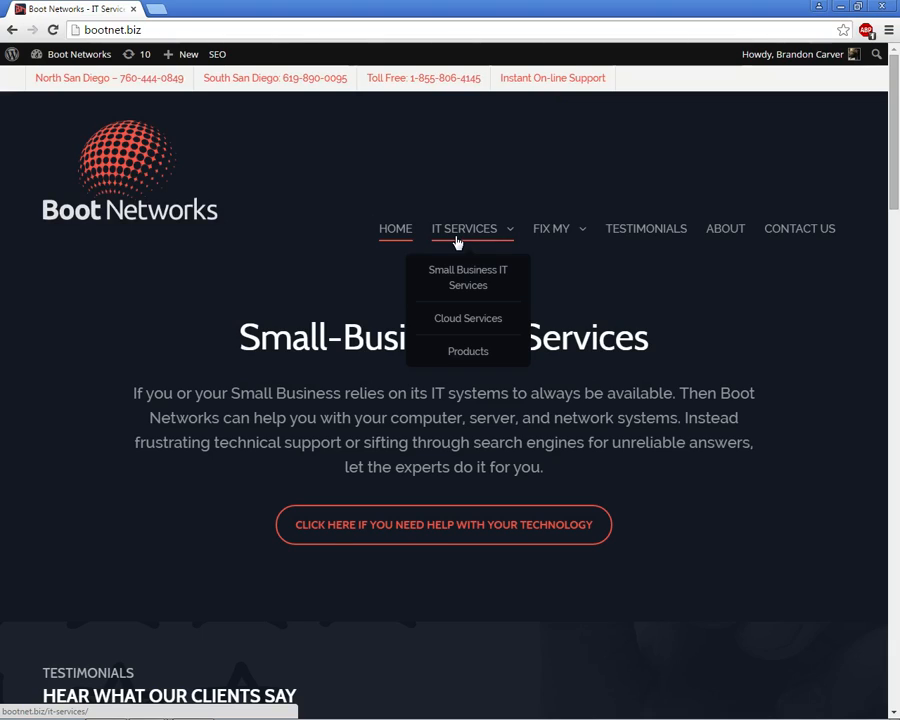
pyautogui.moveTo(538, 240)
pyautogui.moveTo(466, 288)
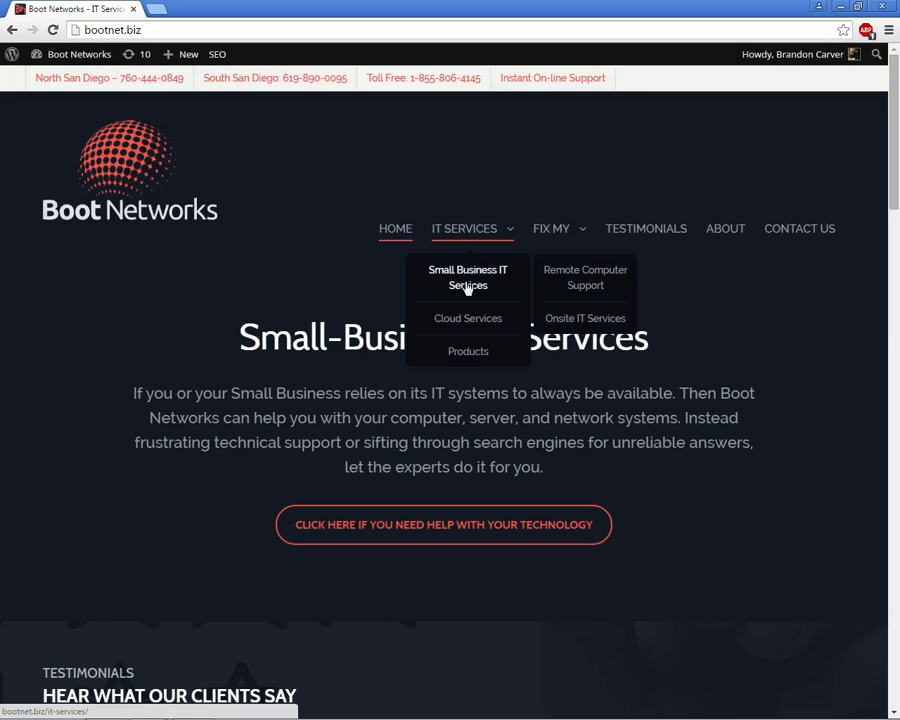
pyautogui.click(566, 279)
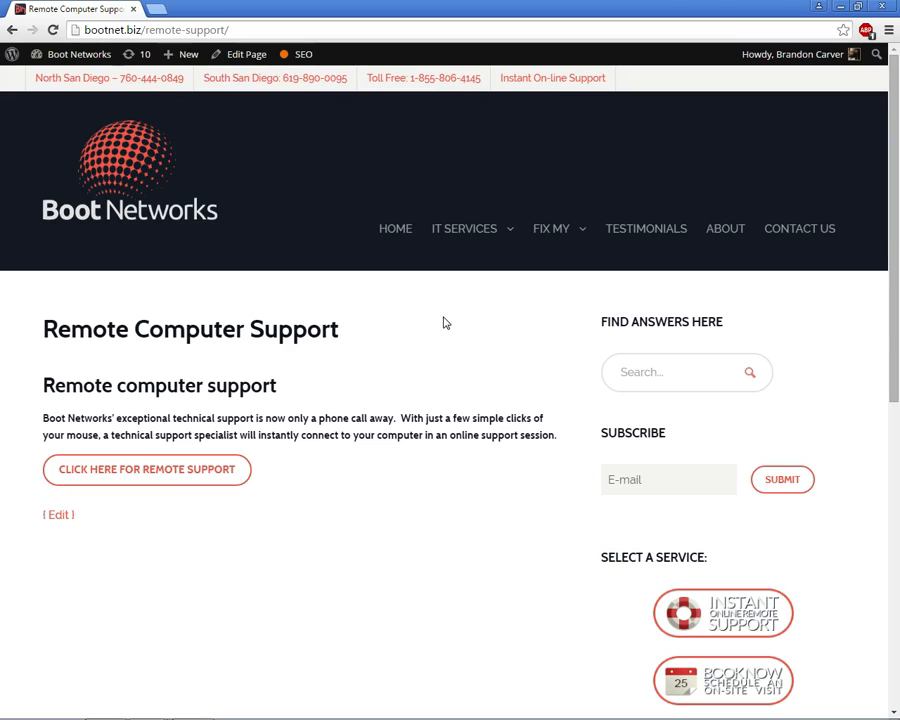
# Open the live site's Contact Us page and examine its telephone, office address, mailing address and location sections
pyautogui.click(777, 234)
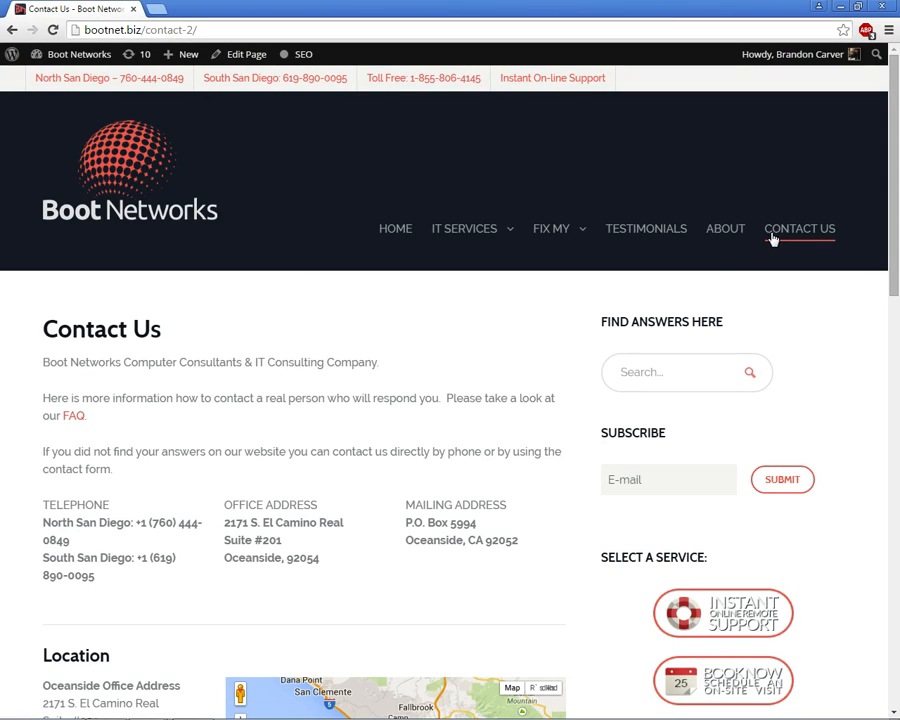
pyautogui.scroll(-1, 412, 305)
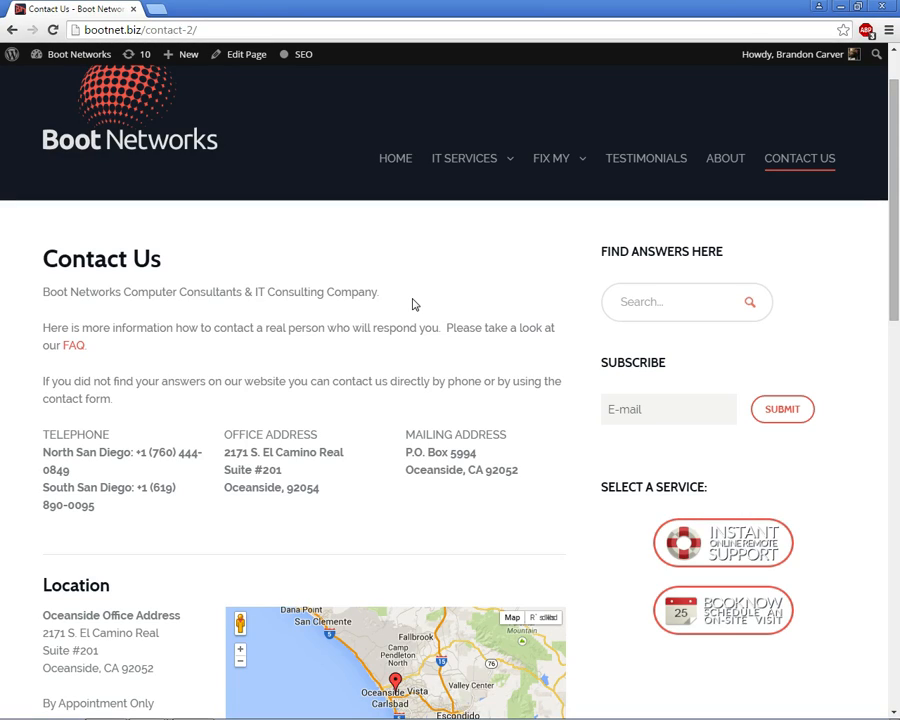
pyautogui.scroll(-1, 413, 304)
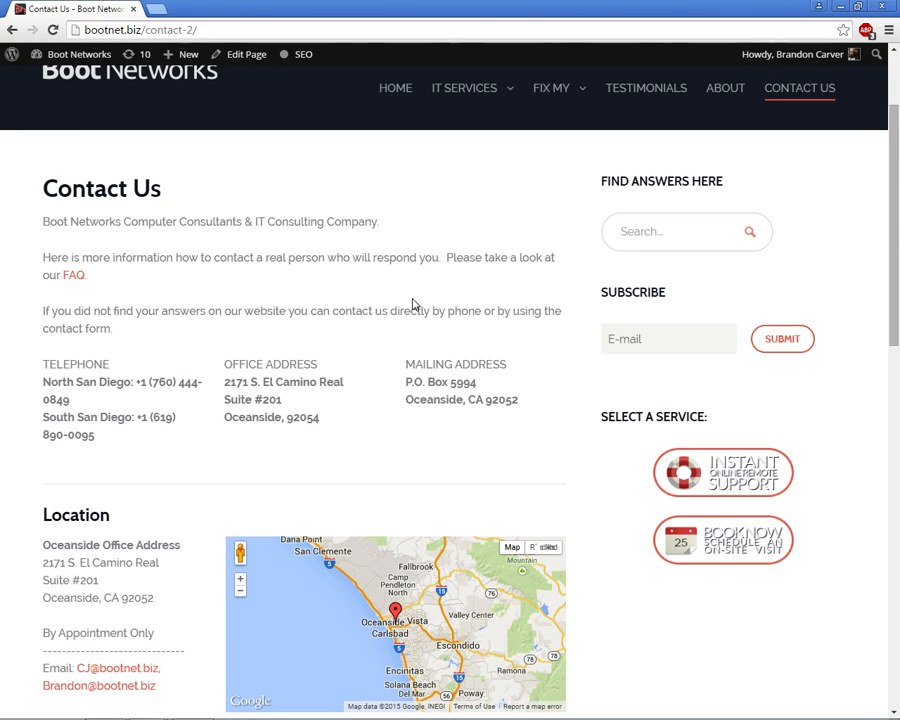
pyautogui.scroll(2, 413, 304)
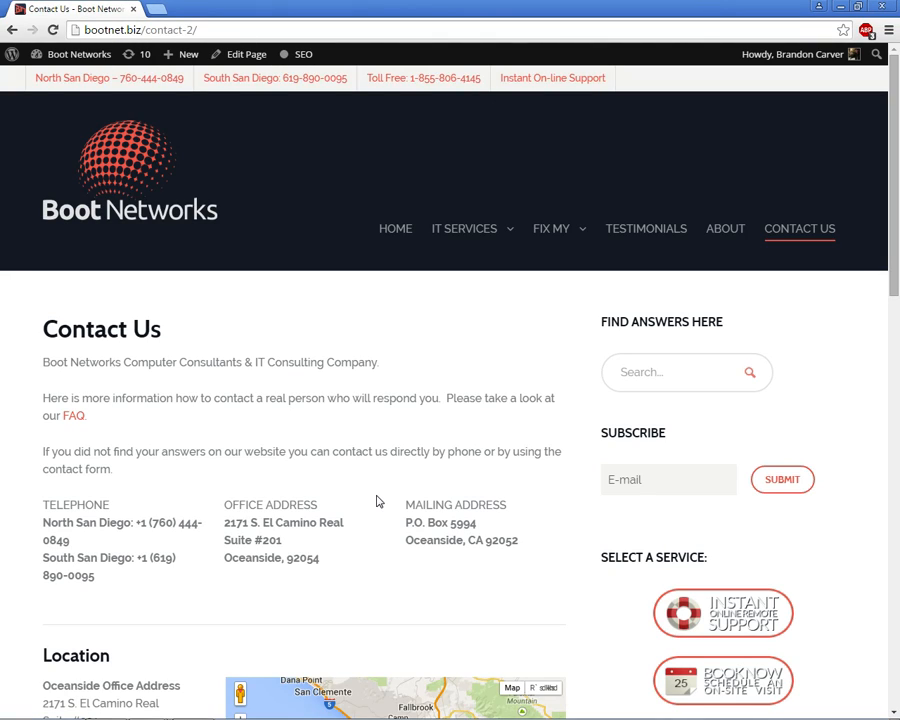
pyautogui.scroll(-2, 324, 457)
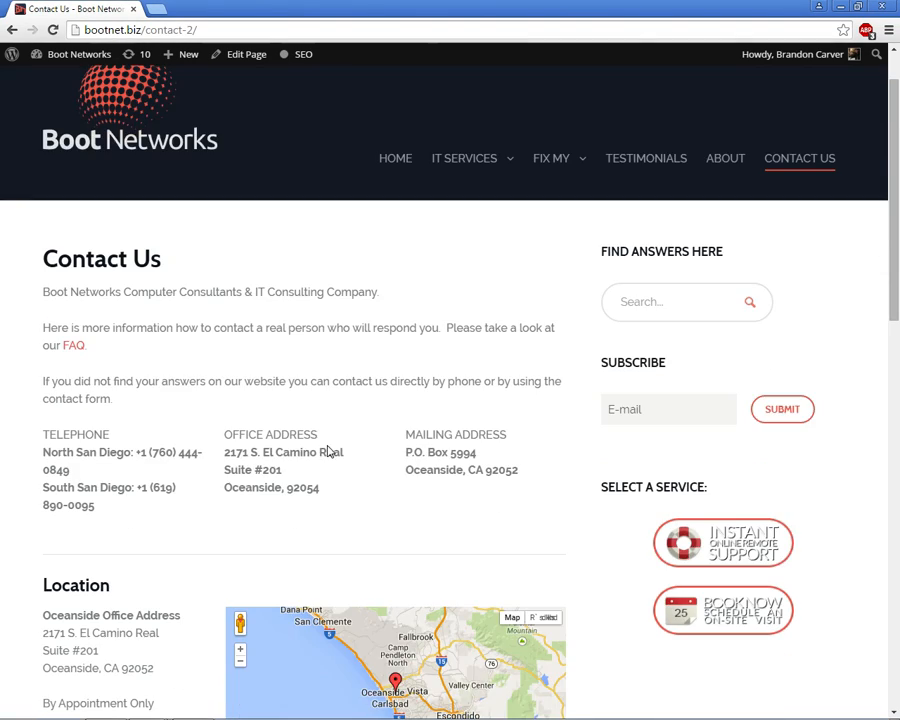
pyautogui.scroll(2, 328, 452)
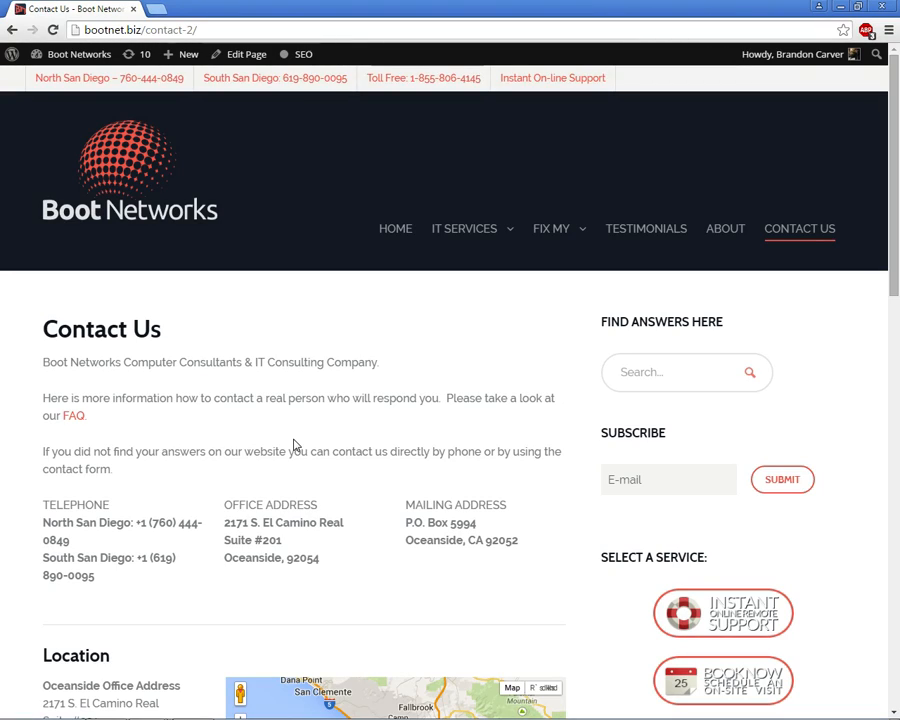
# Return to the site's admin dashboard and open the list of all pages
pyautogui.click(70, 57)
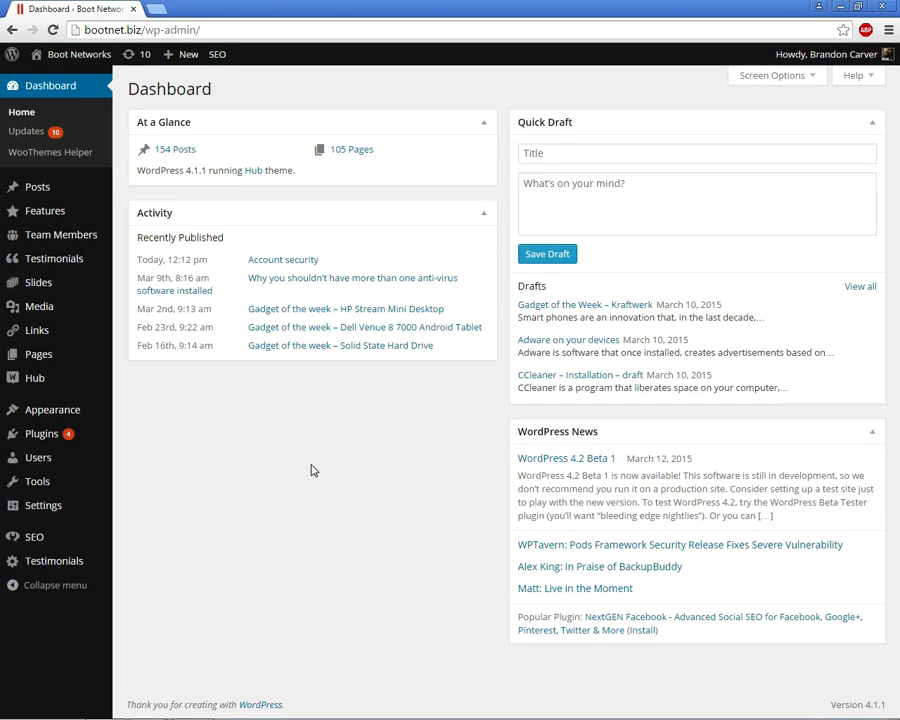
pyautogui.moveTo(37, 356)
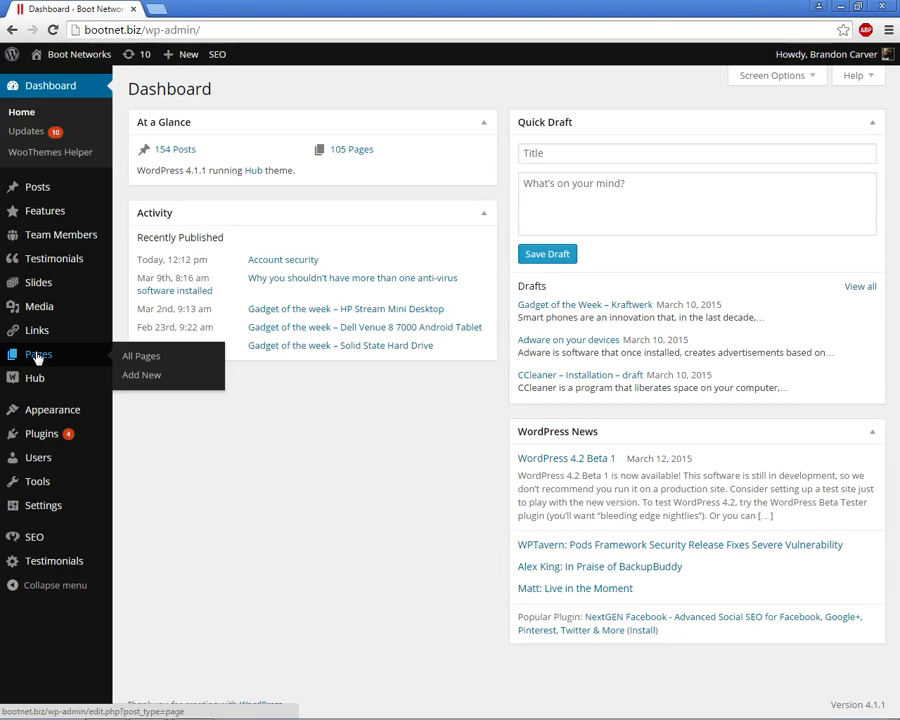
pyautogui.click(37, 356)
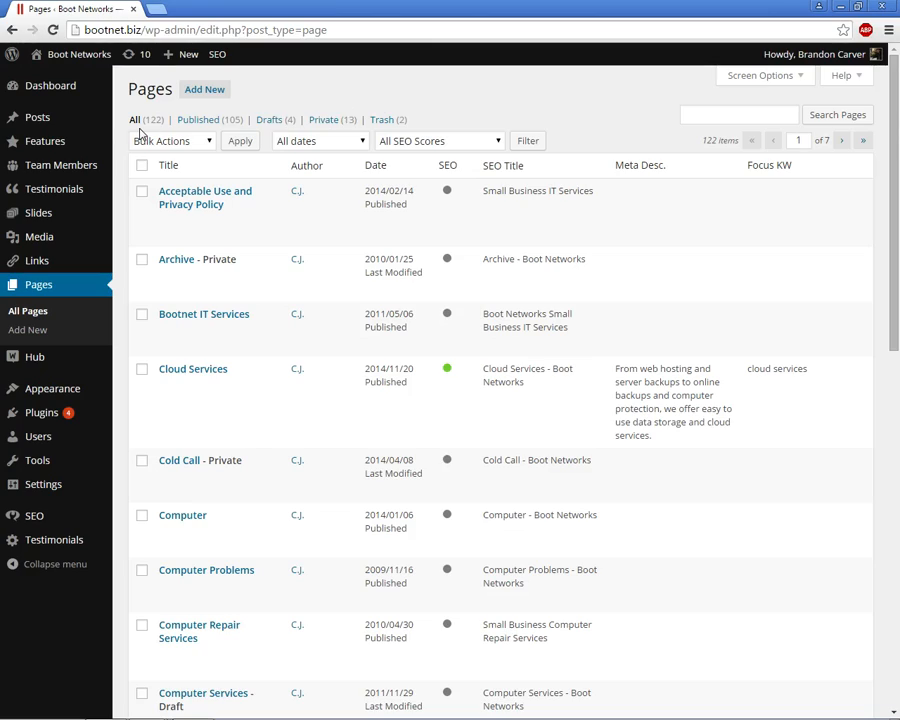
# Search the pages for "contact" and open the Contact Us page without a parent, dated 2015/03/02, for editing
pyautogui.click(684, 112)
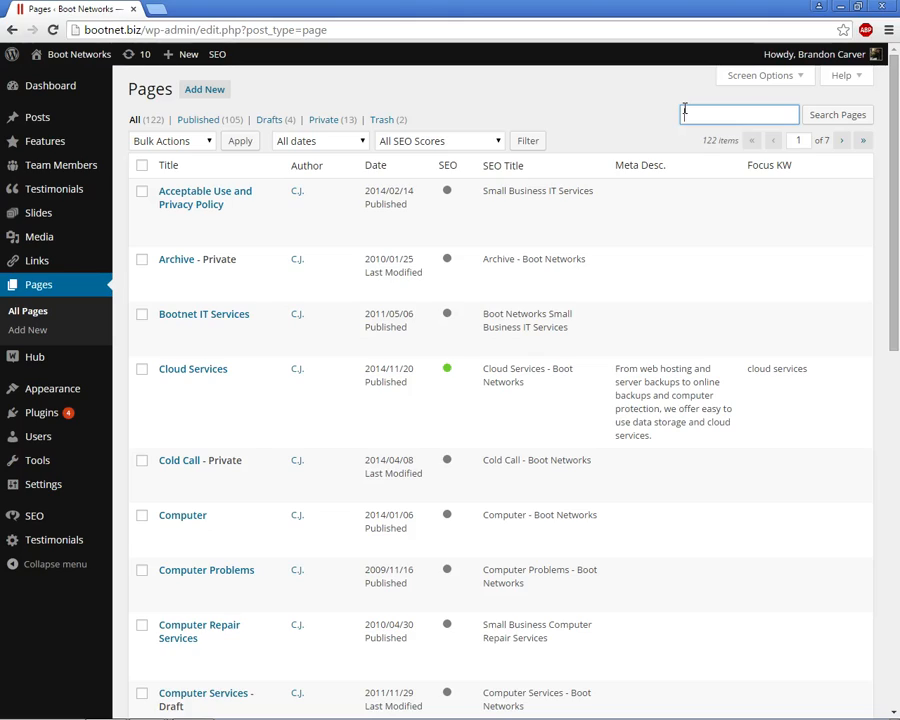
pyautogui.write('contact')
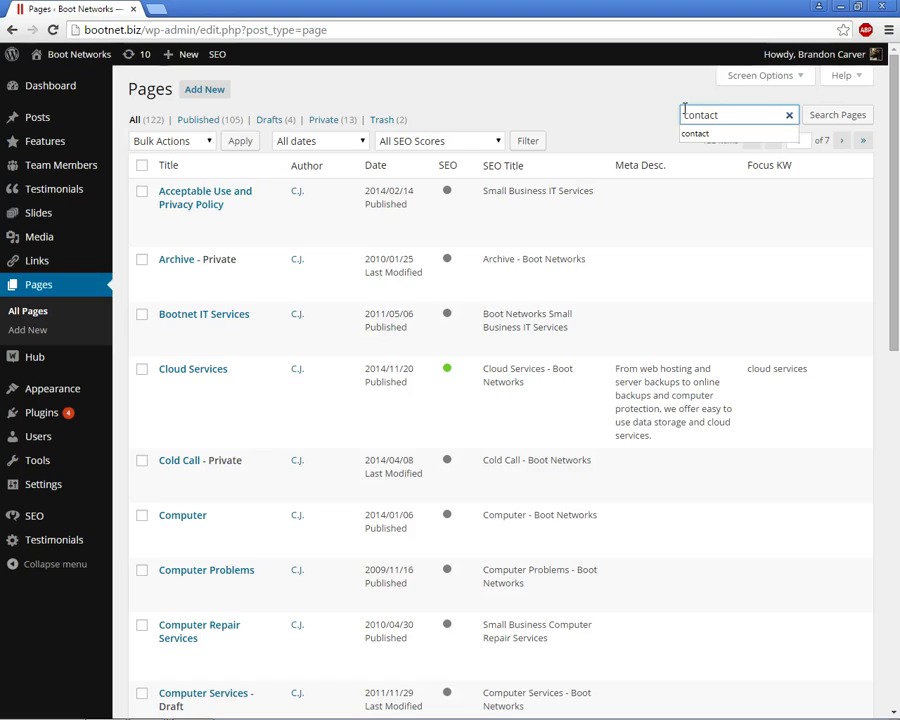
pyautogui.click(827, 118)
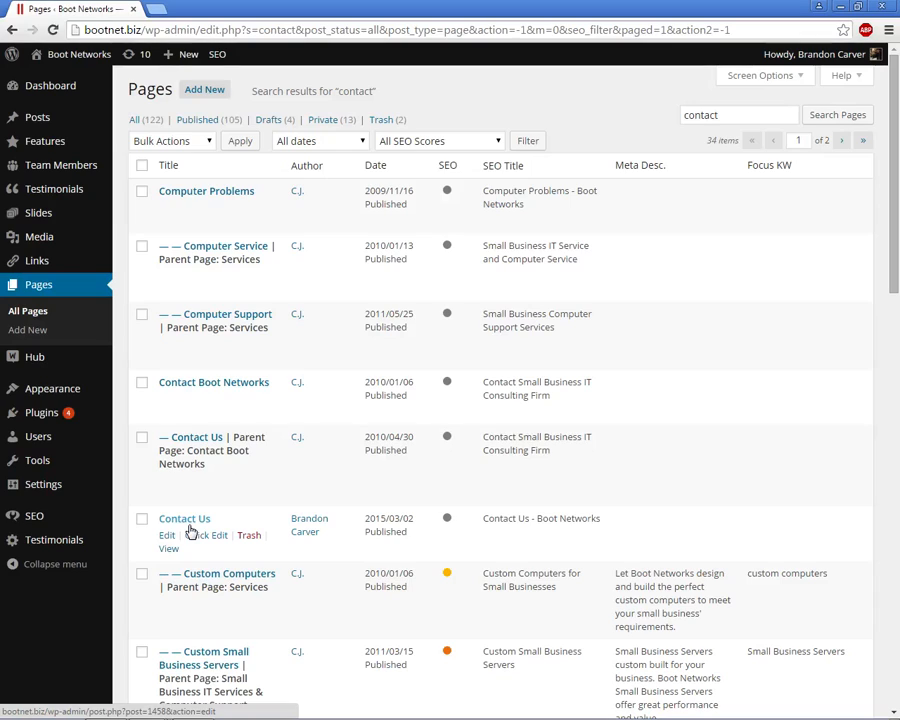
pyautogui.click(189, 527)
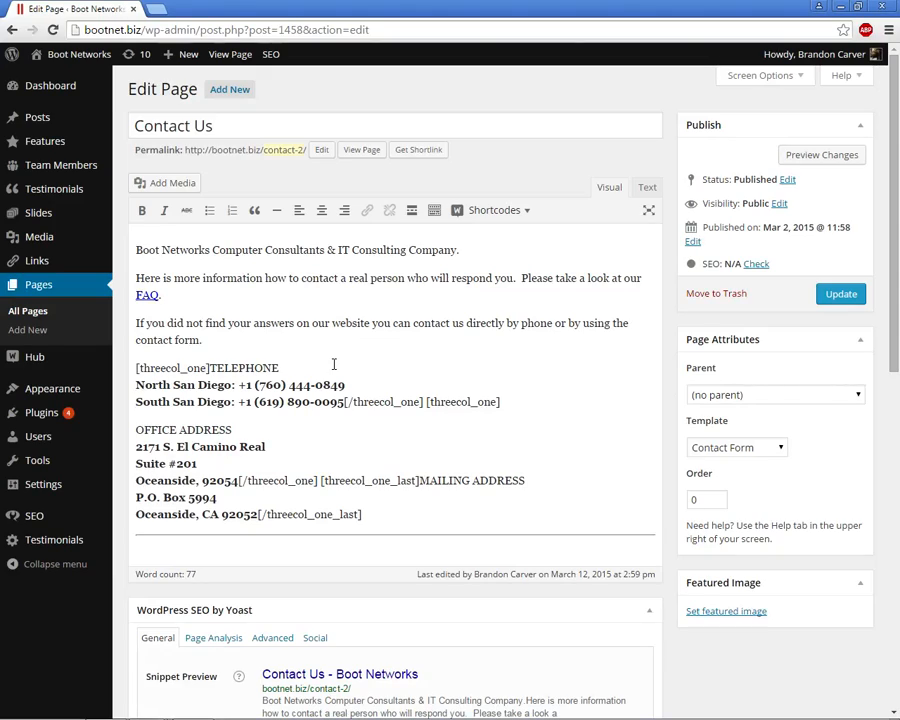
# View the live Contact Us page and highlight the P.O. Box number in its mailing address
pyautogui.click(228, 60)
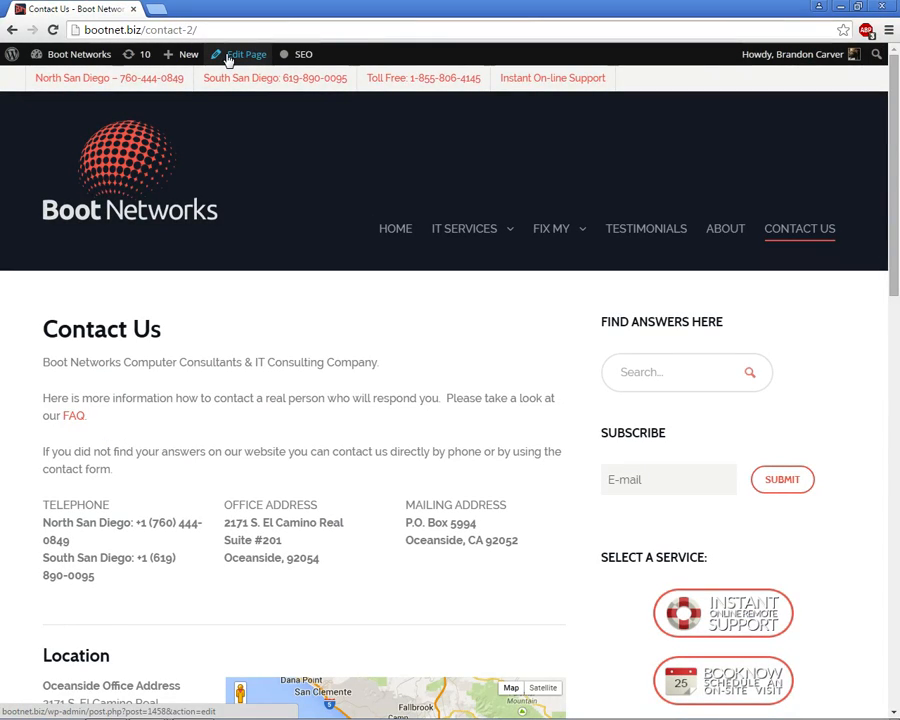
pyautogui.scroll(-3, 208, 204)
pyautogui.scroll(2, 210, 205)
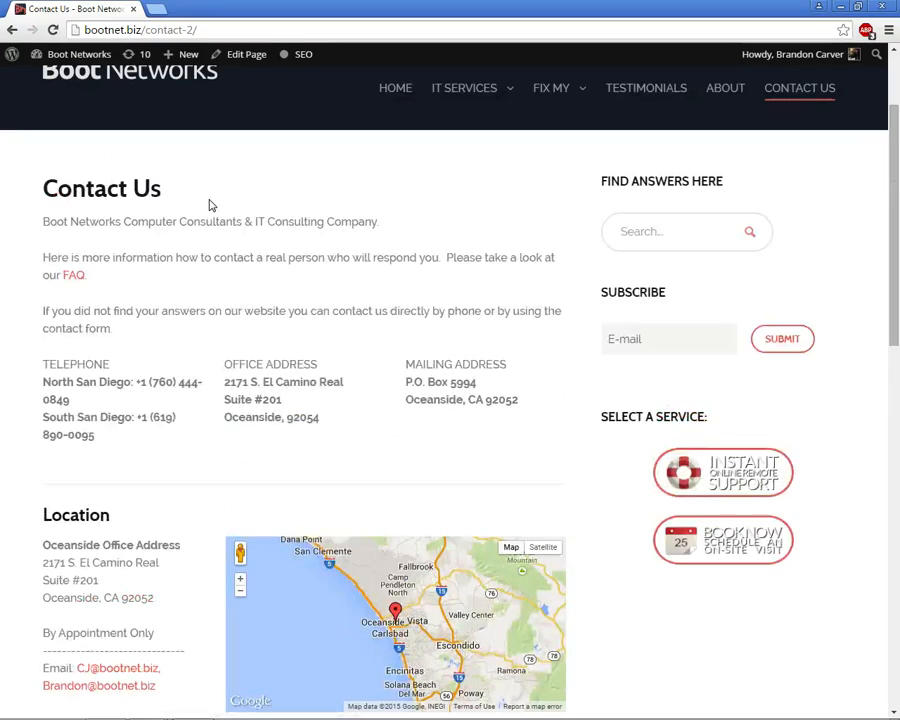
pyautogui.doubleClick(462, 382)
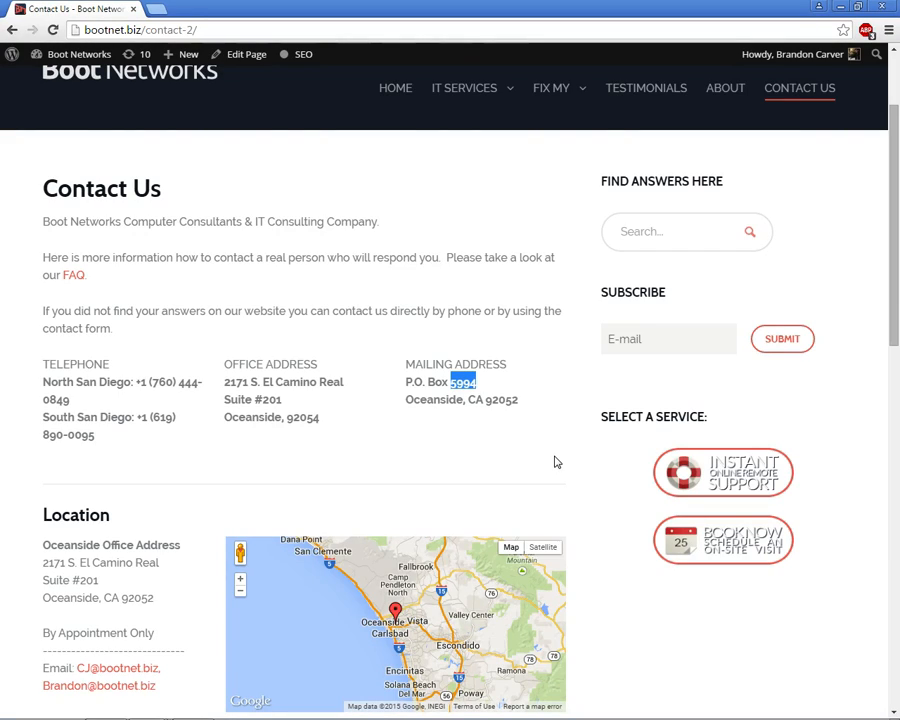
pyautogui.scroll(1, 350, 282)
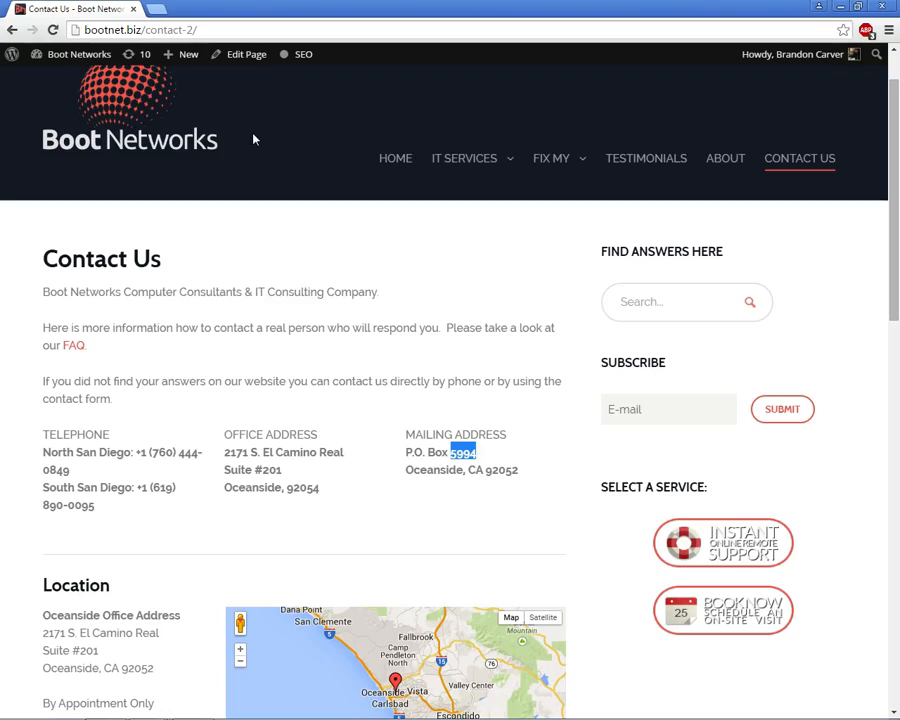
# Open the Contact Us page for editing and retype the P.O. Box number in its mailing address
pyautogui.click(247, 60)
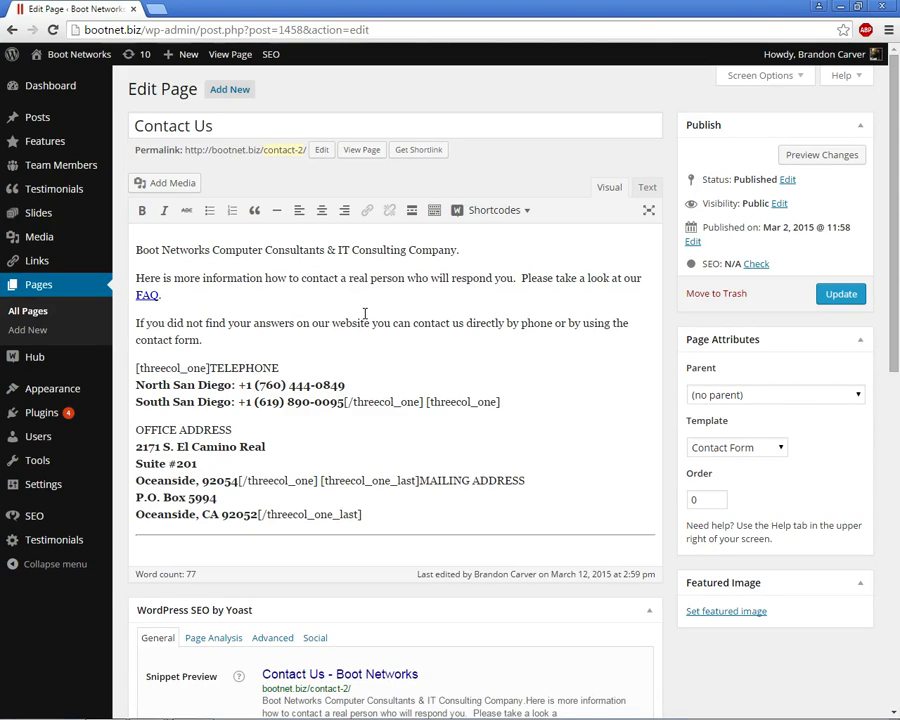
pyautogui.scroll(-1, 378, 385)
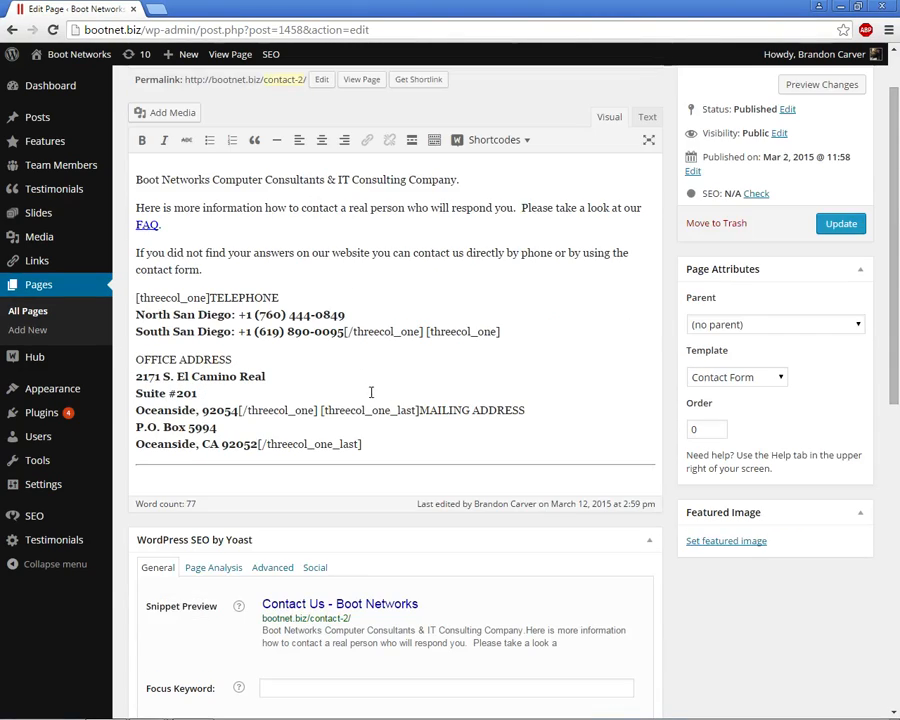
pyautogui.doubleClick(206, 427)
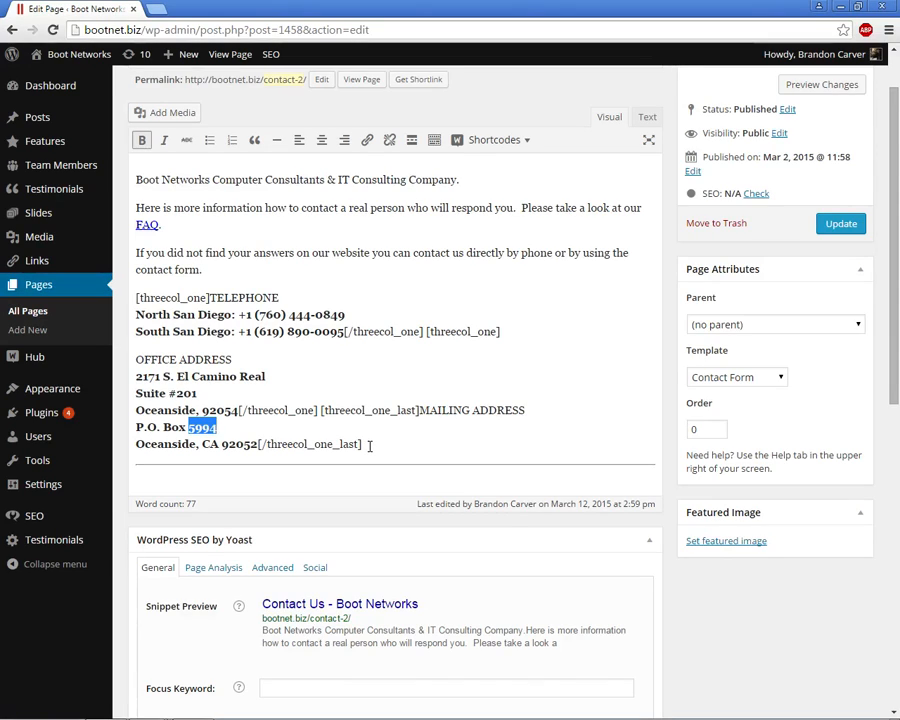
pyautogui.press('BackSpace')
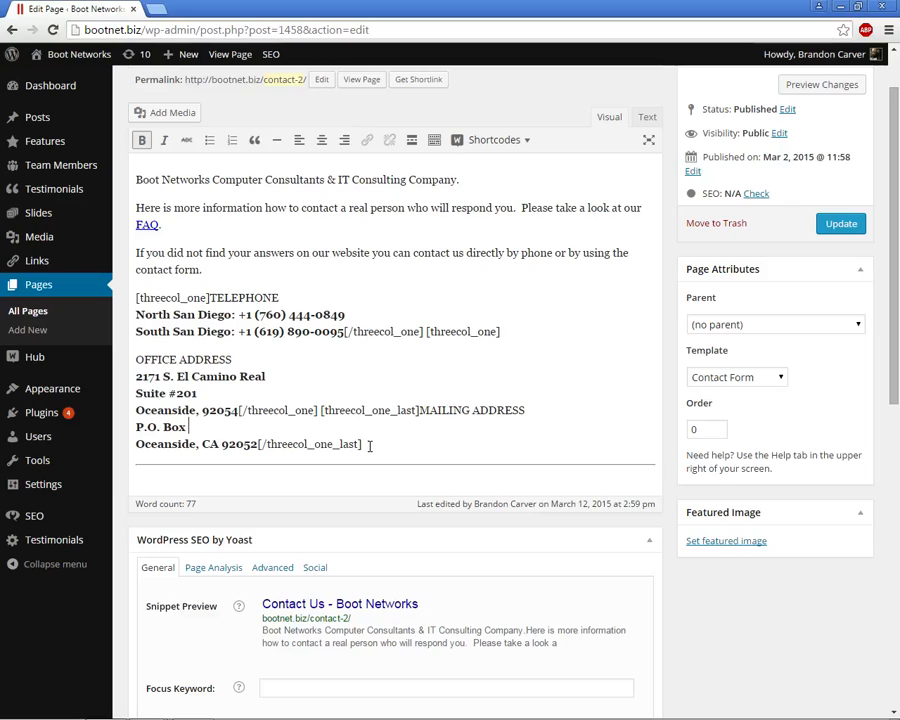
pyautogui.write('5994')
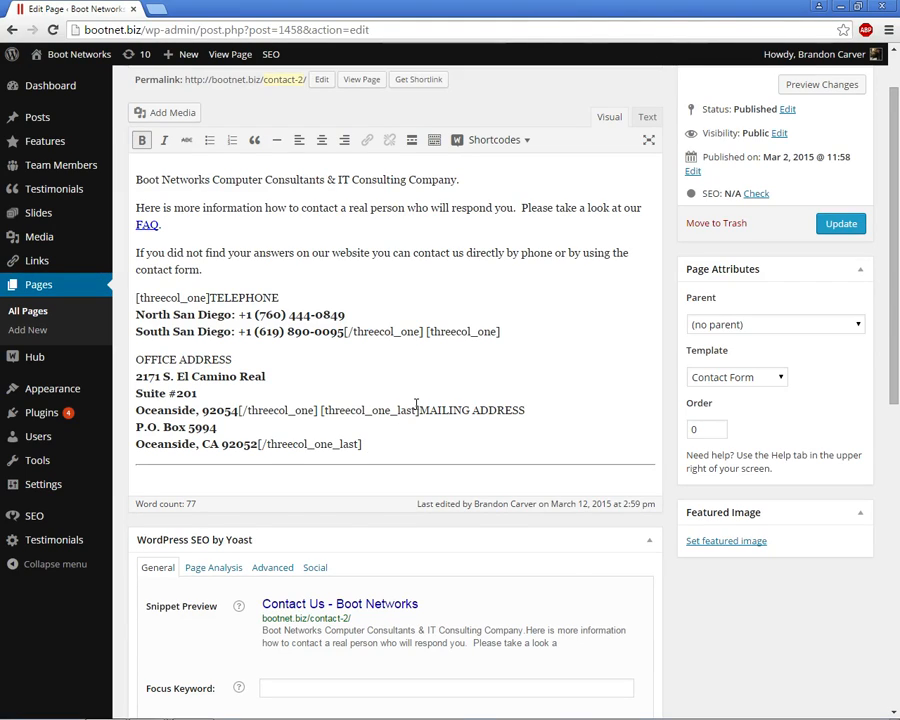
pyautogui.scroll(1, 414, 404)
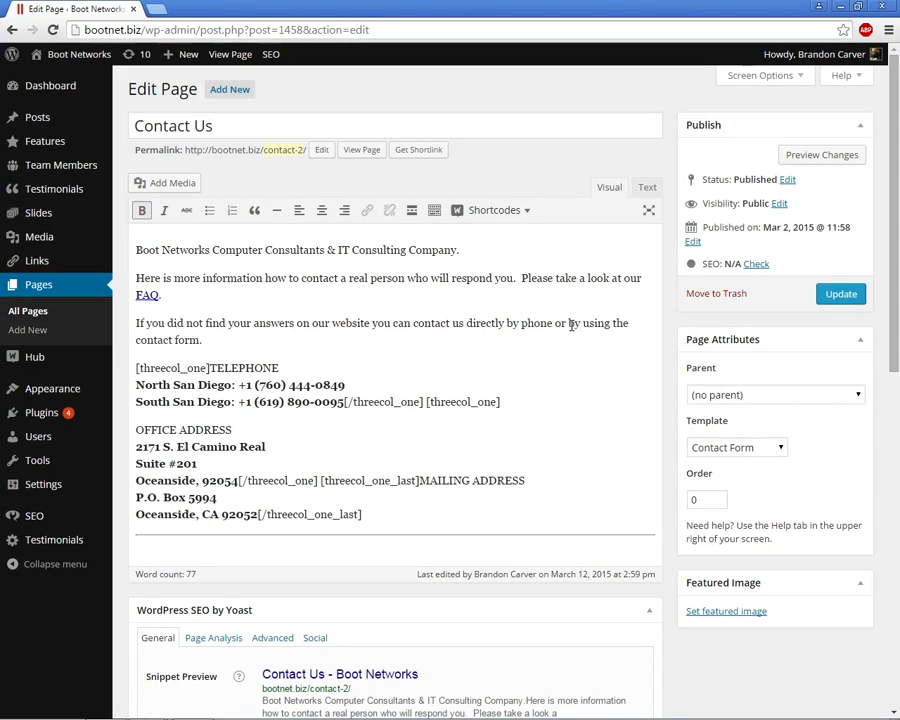
pyautogui.click(335, 121)
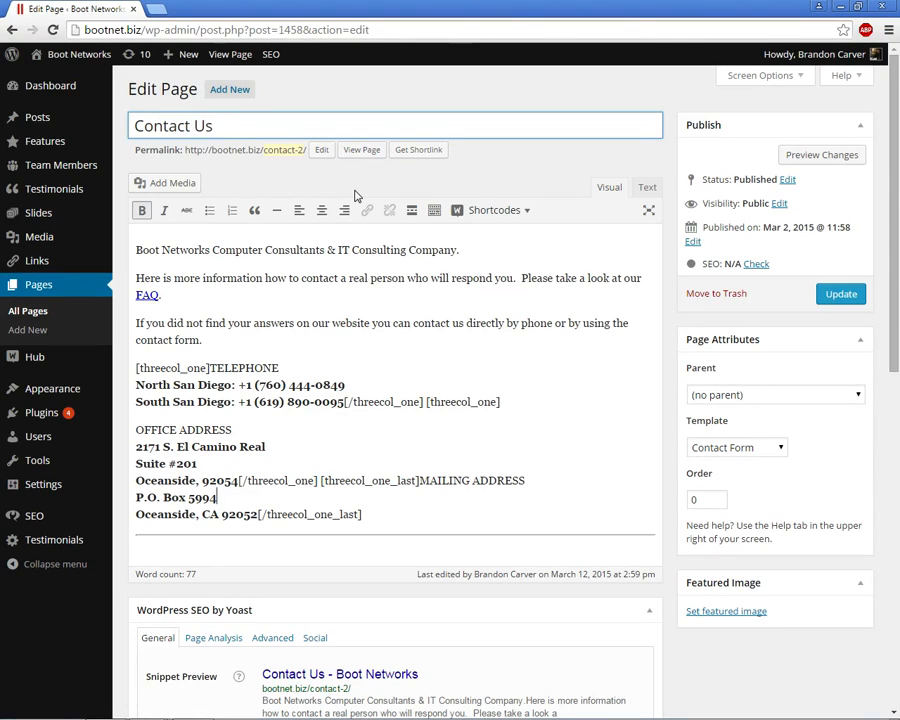
# View the live Contact Us page, checking the mailing address and the sections down to the contact form
pyautogui.click(224, 56)
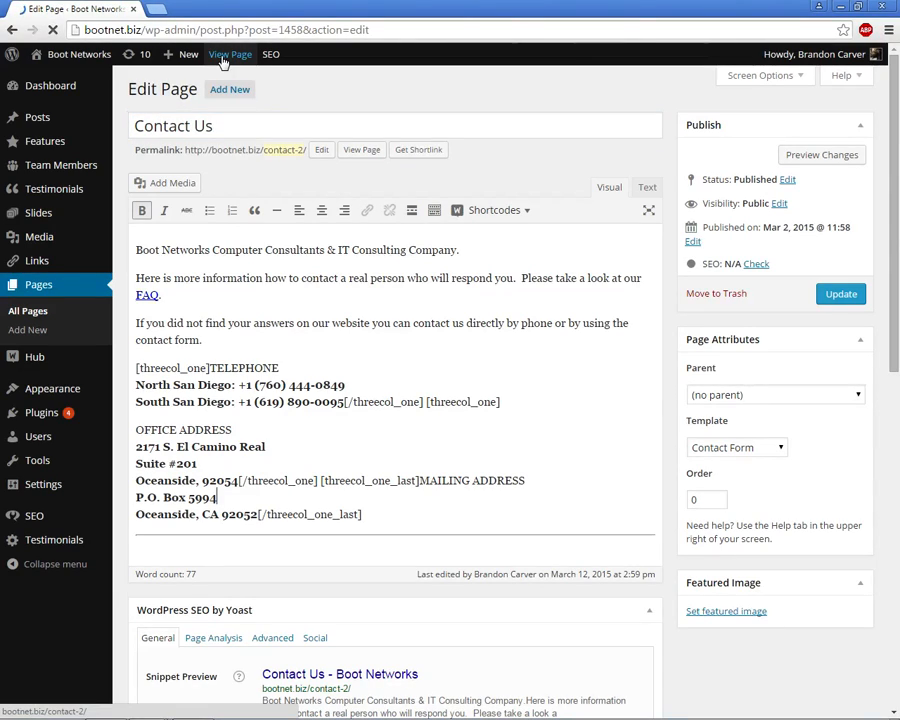
pyautogui.scroll(-2, 287, 307)
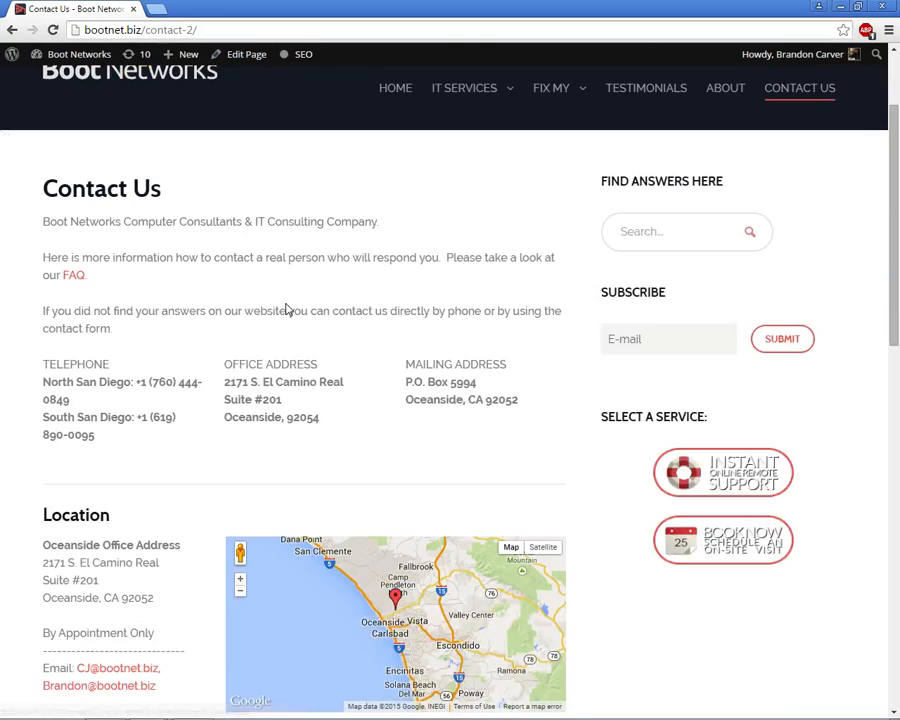
pyautogui.doubleClick(463, 383)
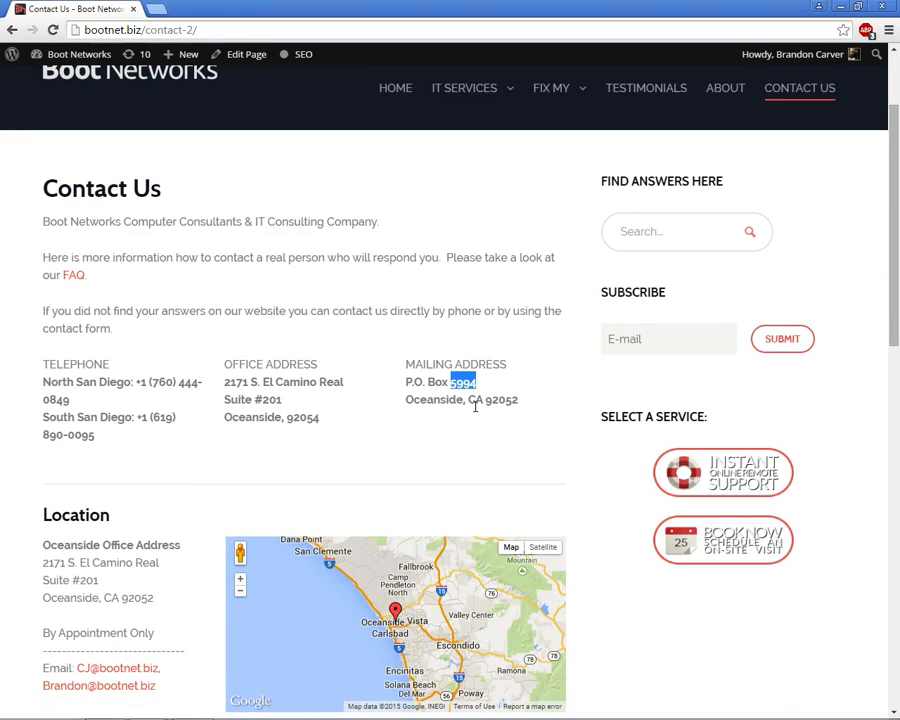
pyautogui.scroll(-4, 470, 415)
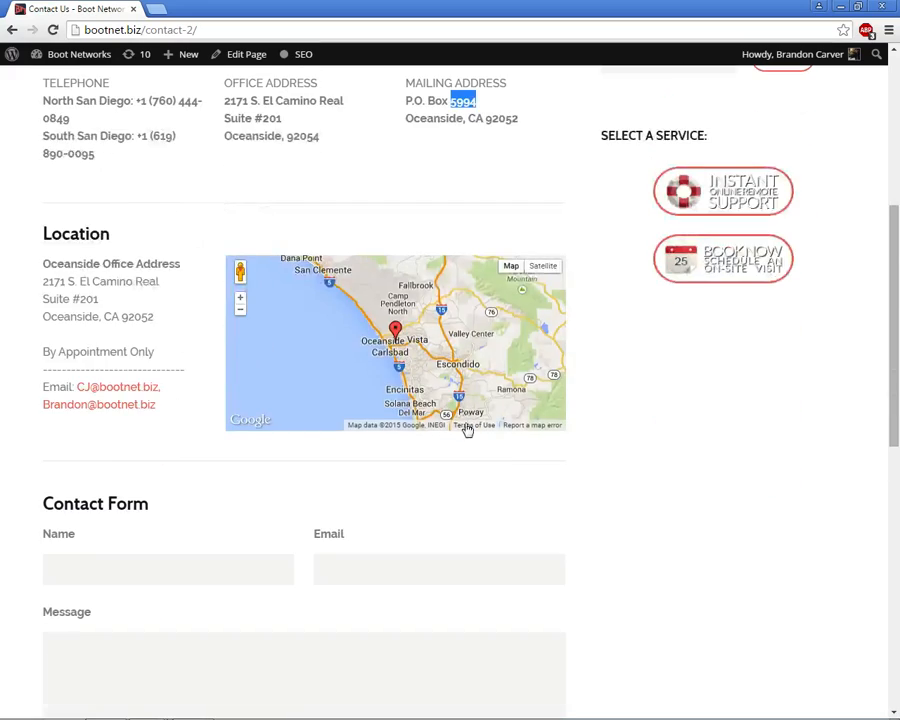
pyautogui.scroll(6, 464, 424)
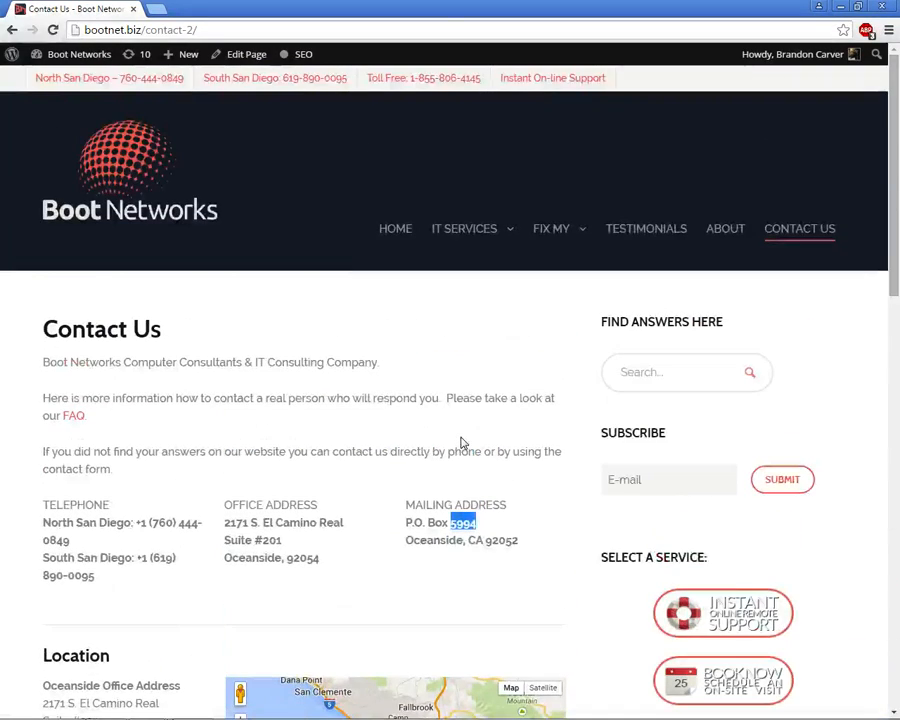
# Return to the site's admin area, open the list of all pages and start a new page
pyautogui.click(234, 58)
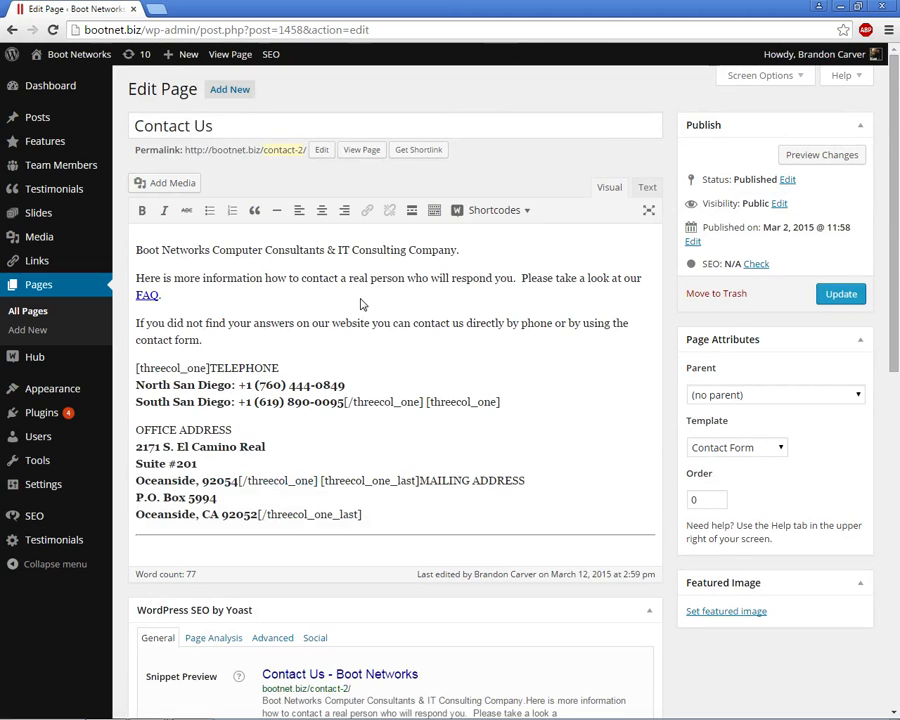
pyautogui.moveTo(102, 366)
pyautogui.click(60, 292)
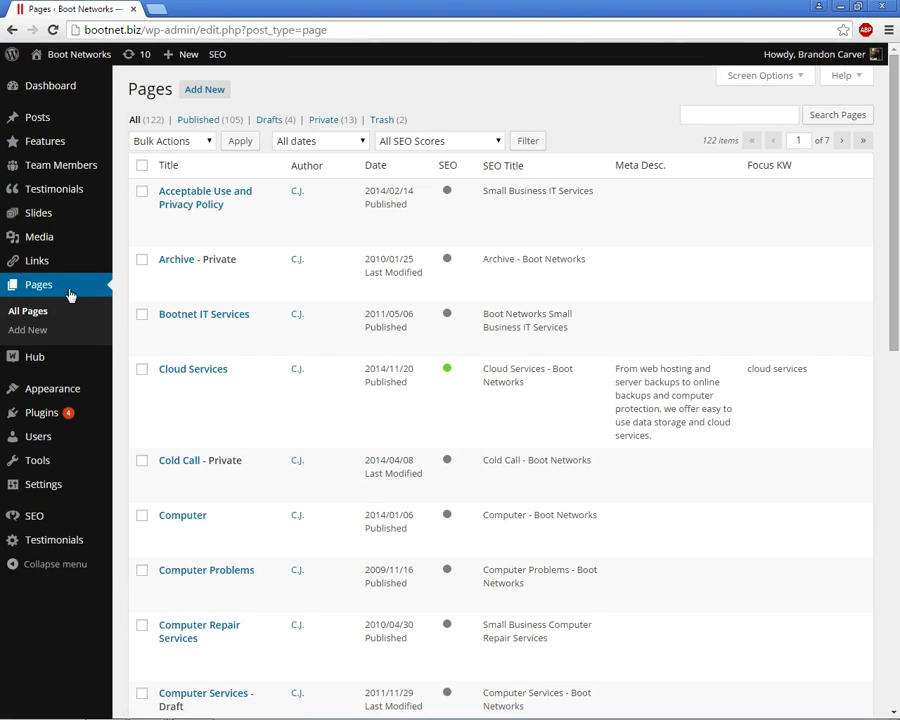
pyautogui.click(211, 96)
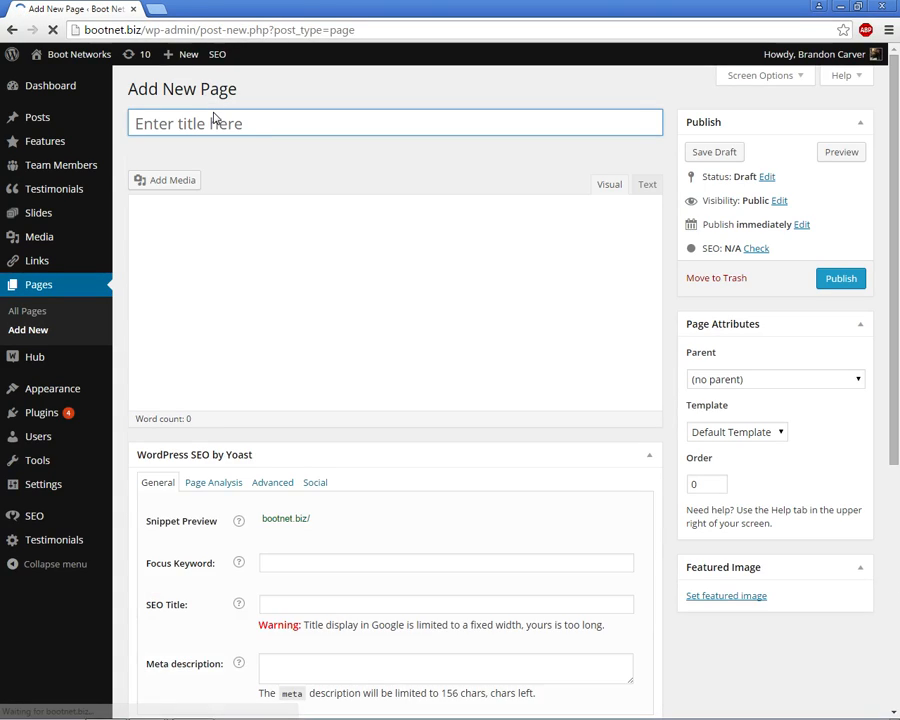
pyautogui.click(240, 273)
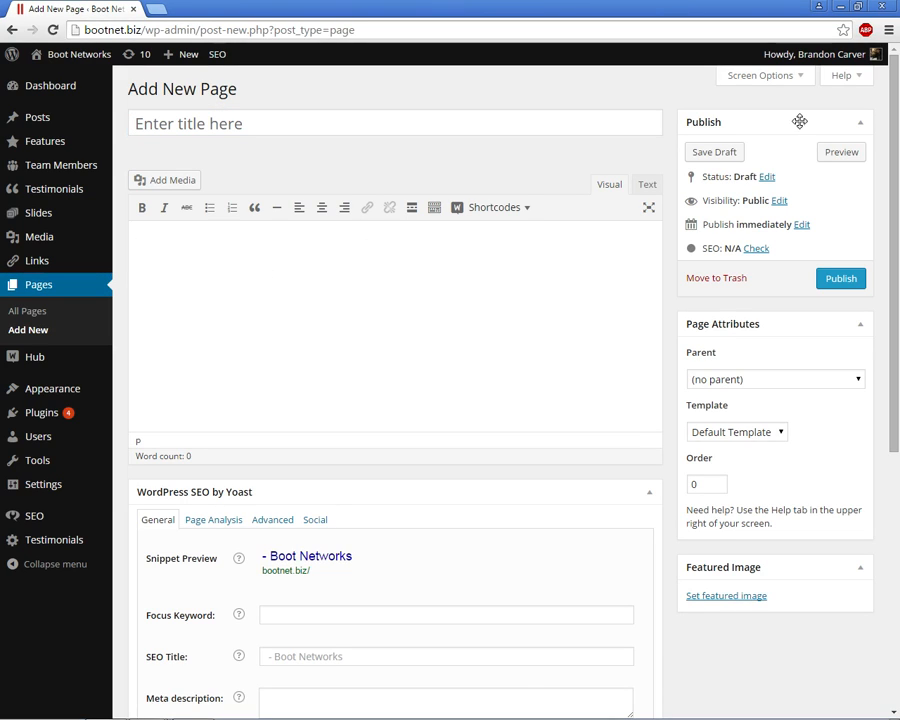
pyautogui.scroll(-2, 360, 440)
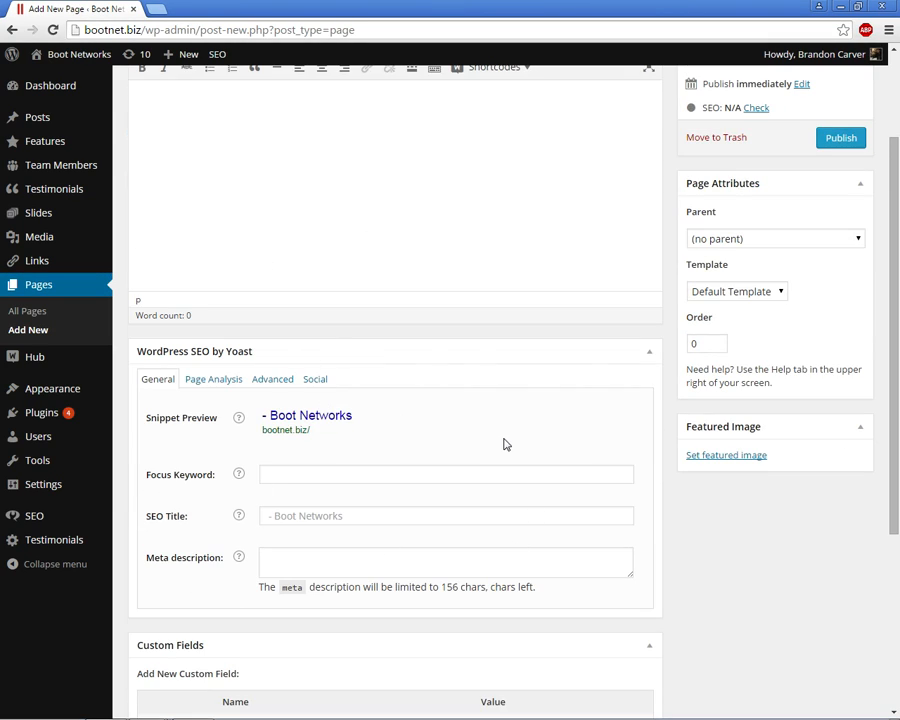
pyautogui.scroll(2, 497, 441)
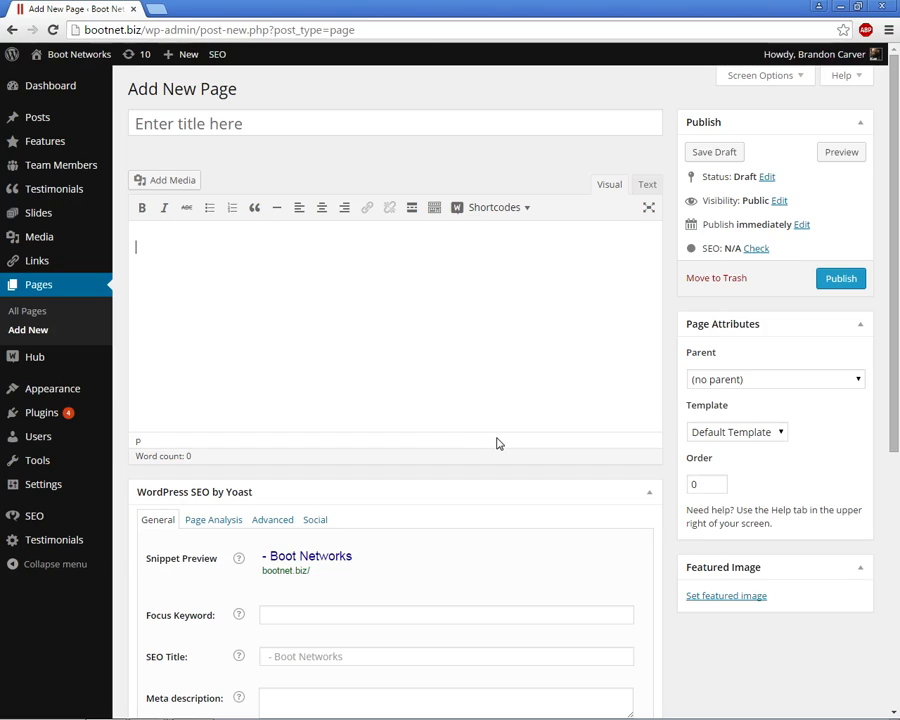
# Title the new page "New Services" and enter "New Services" as its body text
pyautogui.click(293, 131)
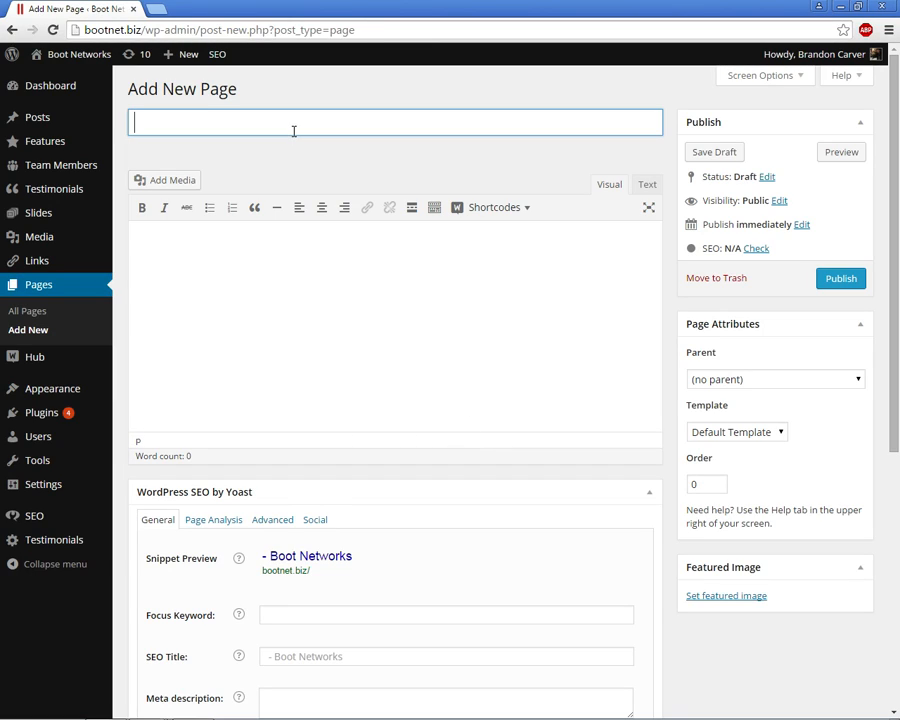
pyautogui.write('New')
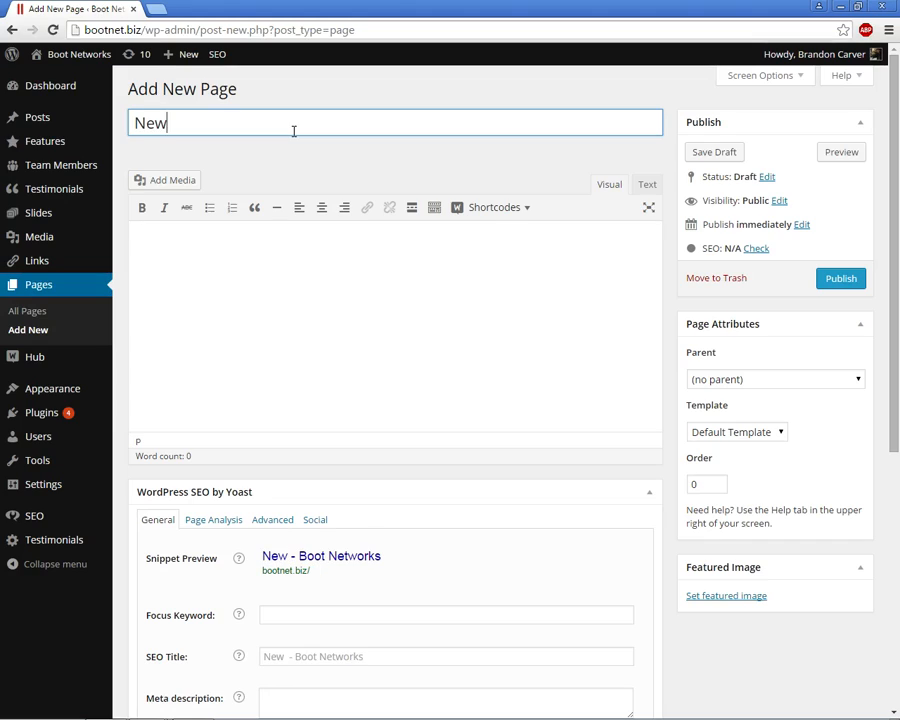
pyautogui.write(' Services')
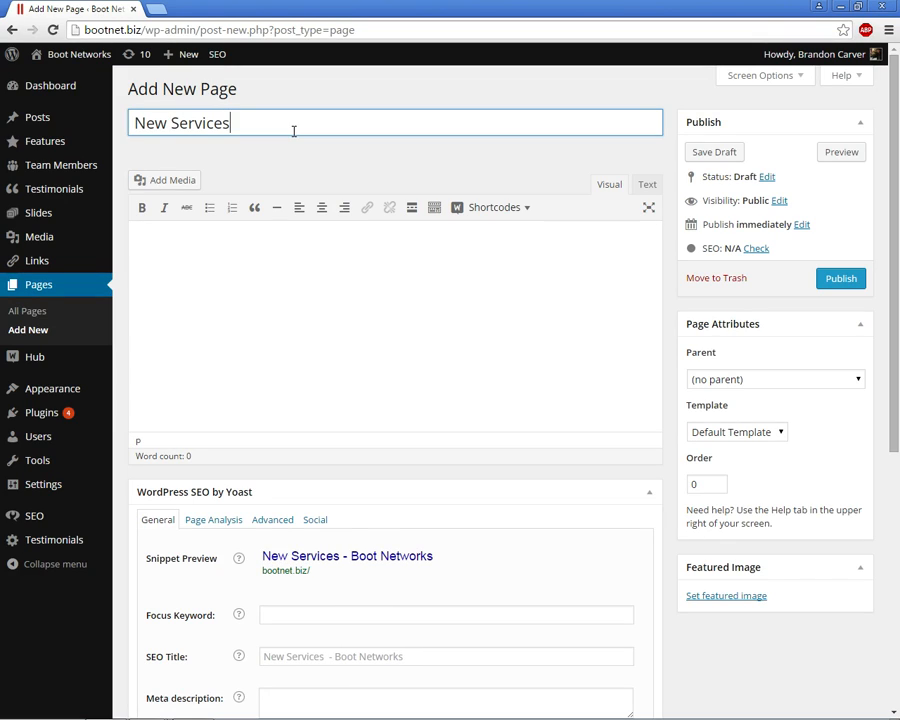
pyautogui.press('Tab')
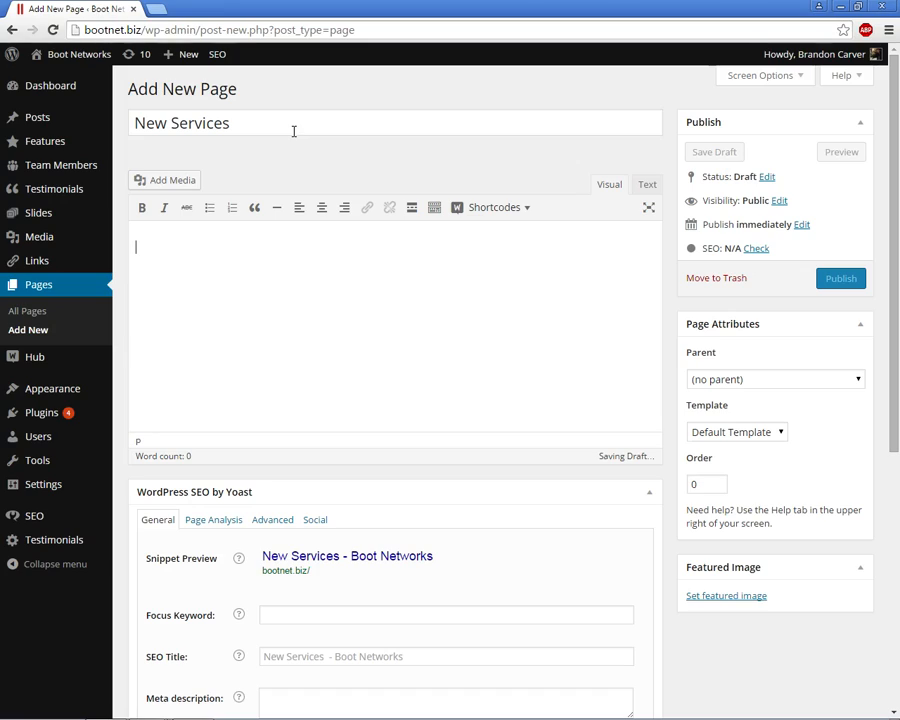
pyautogui.write('New Services')
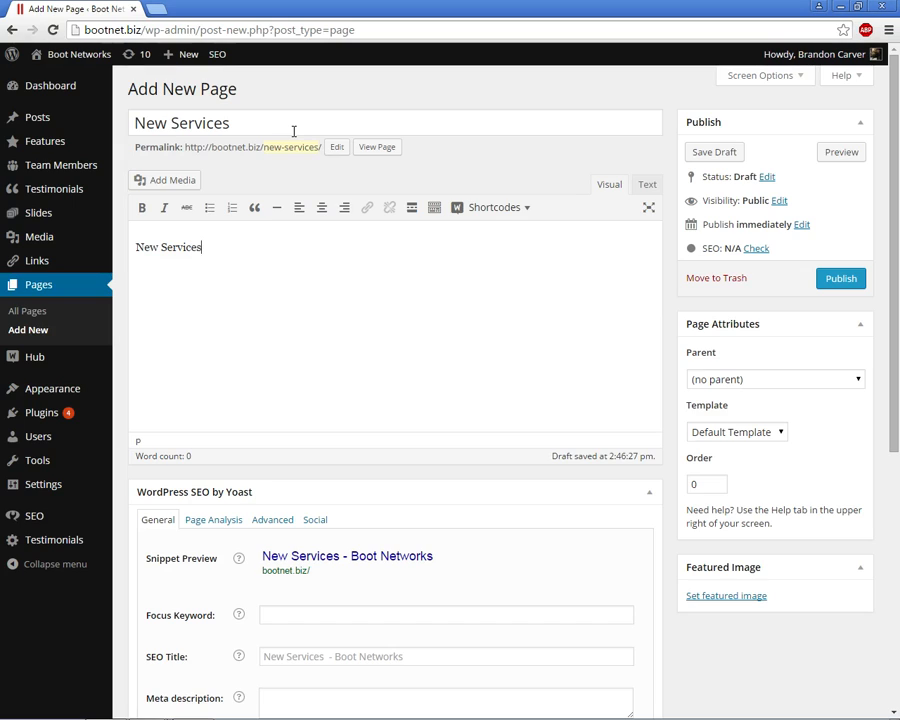
# View the media library and file upload options for inserting media into the page, and leave without inserting anything
pyautogui.click(170, 180)
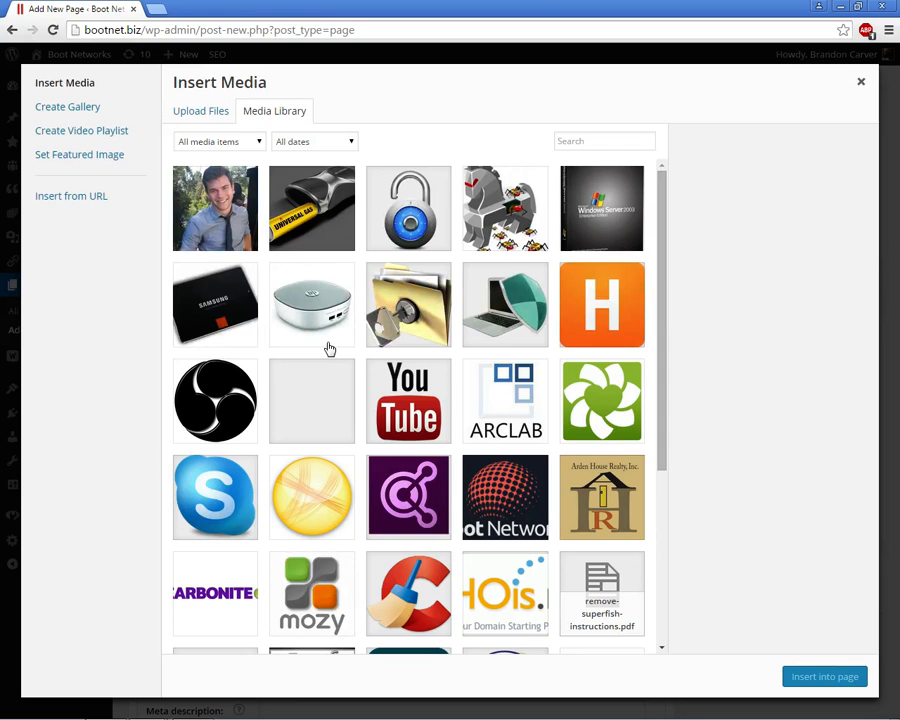
pyautogui.click(200, 113)
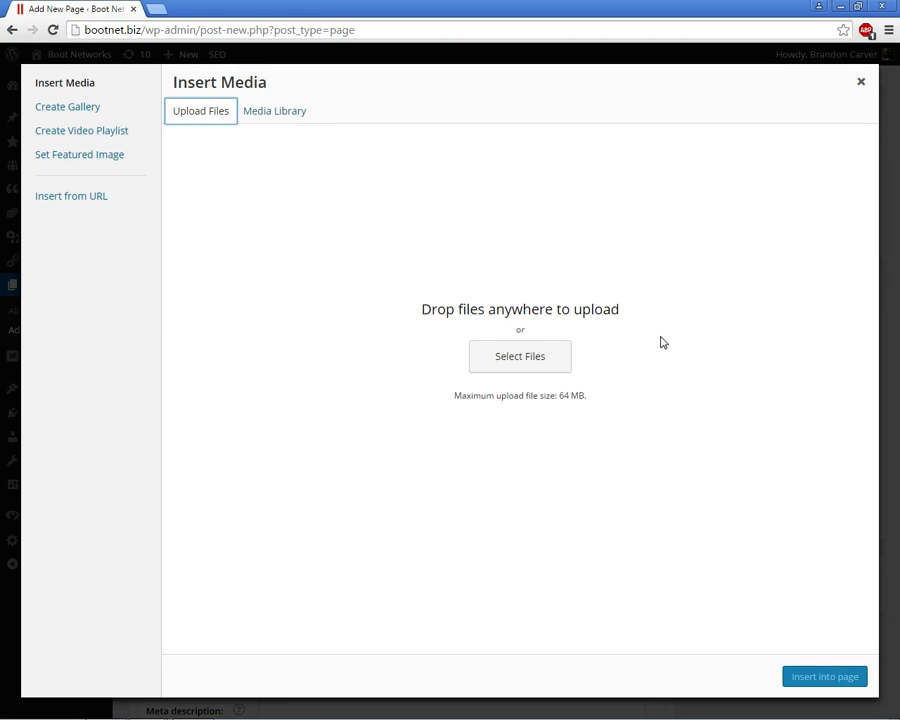
pyautogui.click(861, 82)
# Examine the new page's WordPress SEO by Yoast fields, custom fields and Hub settings below the editor
pyautogui.scroll(-1, 276, 368)
pyautogui.scroll(-1, 276, 368)
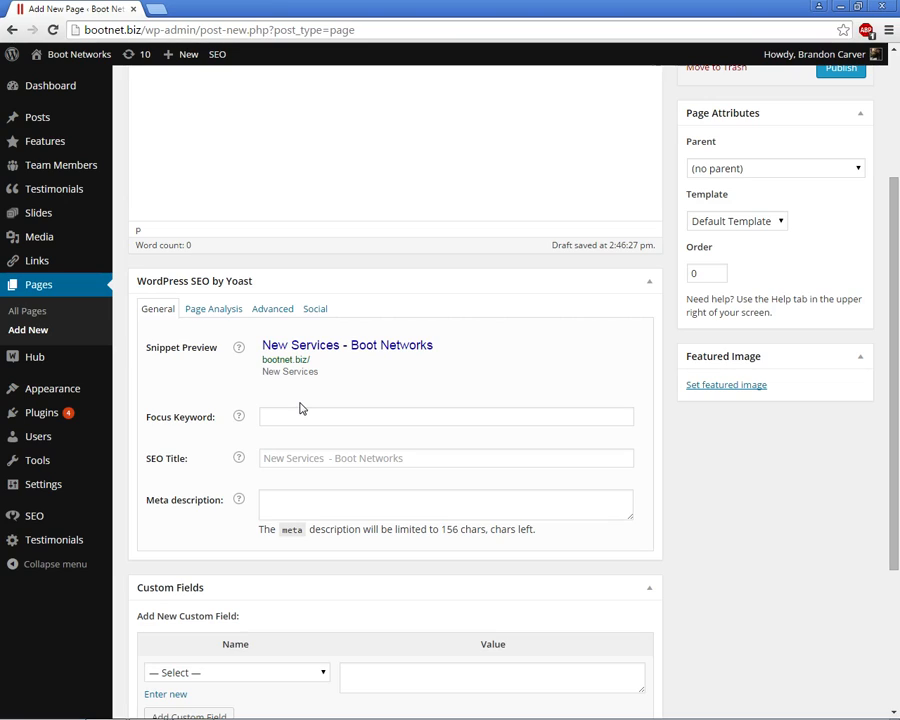
pyautogui.scroll(3, 299, 407)
pyautogui.scroll(-3, 476, 355)
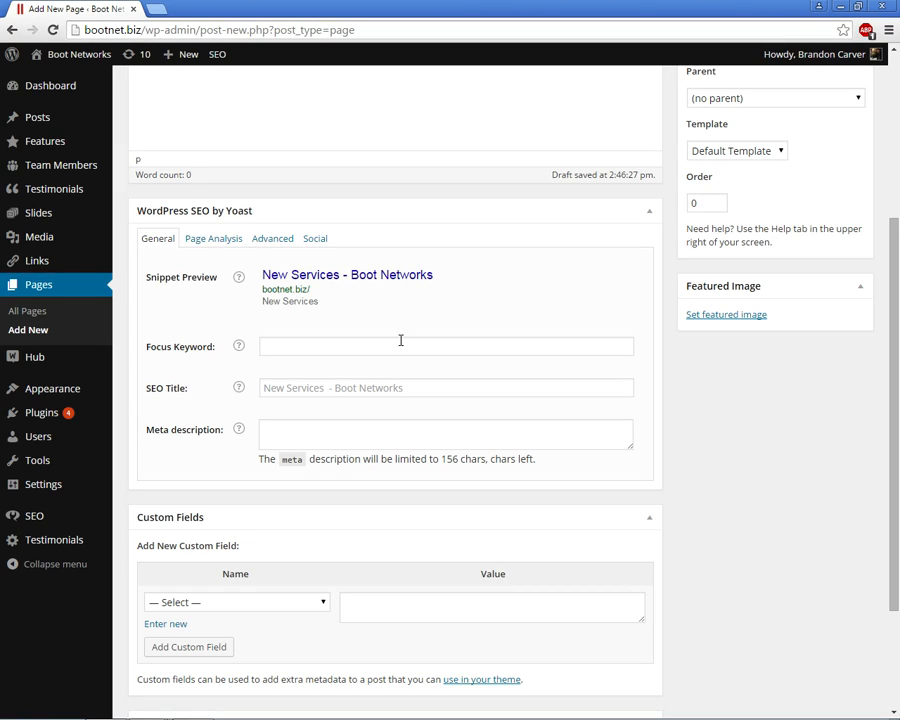
pyautogui.scroll(-1, 400, 341)
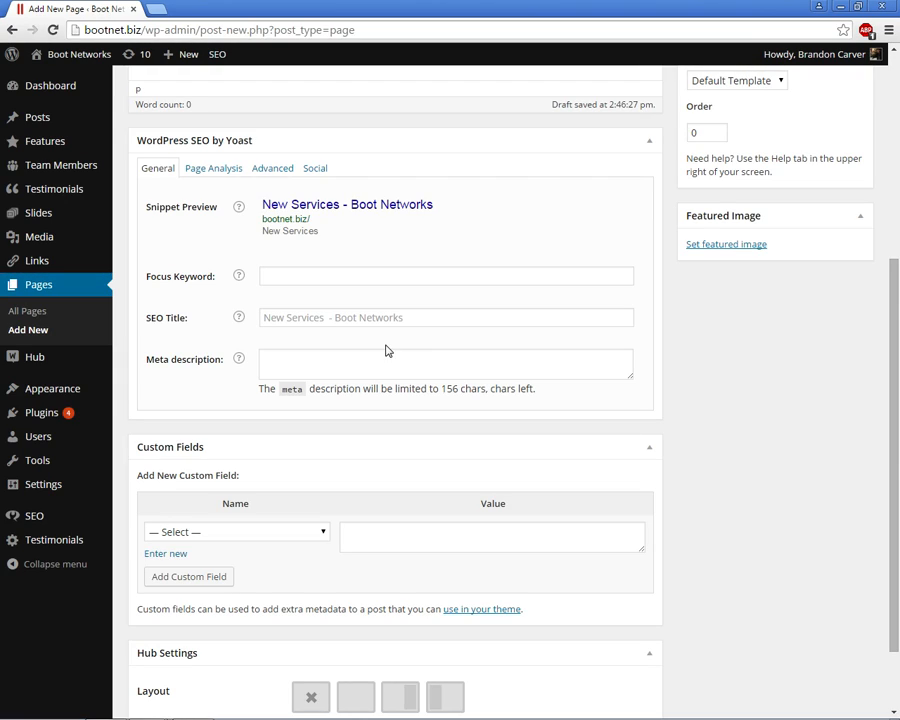
pyautogui.scroll(2, 396, 430)
pyautogui.scroll(3, 398, 425)
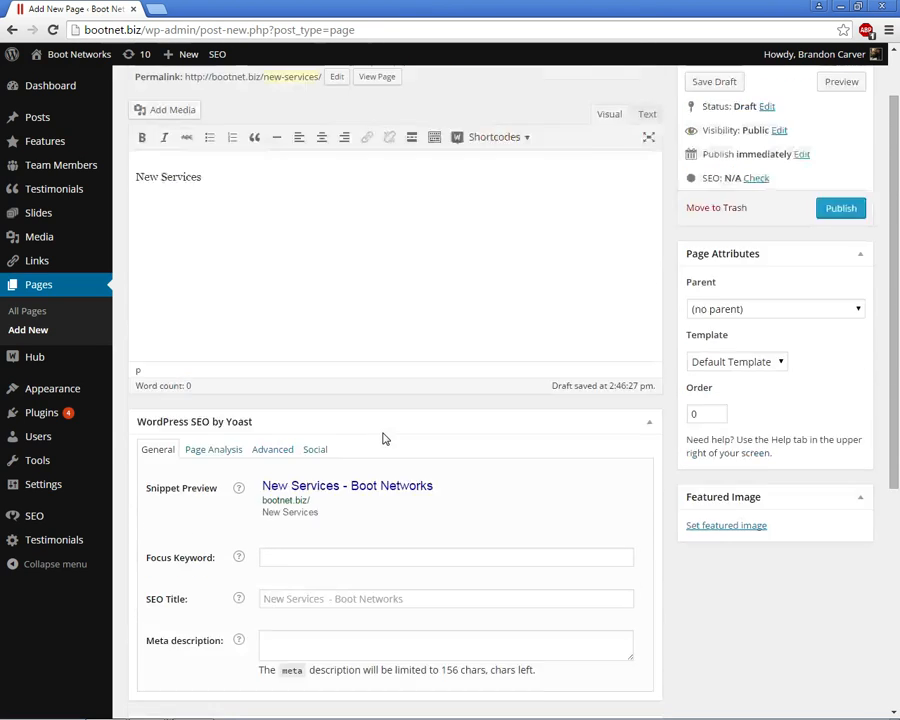
# Enter "New Serives" as the SEO focus keyword and copy it into the meta description
pyautogui.scroll(-4, 325, 414)
pyautogui.click(314, 349)
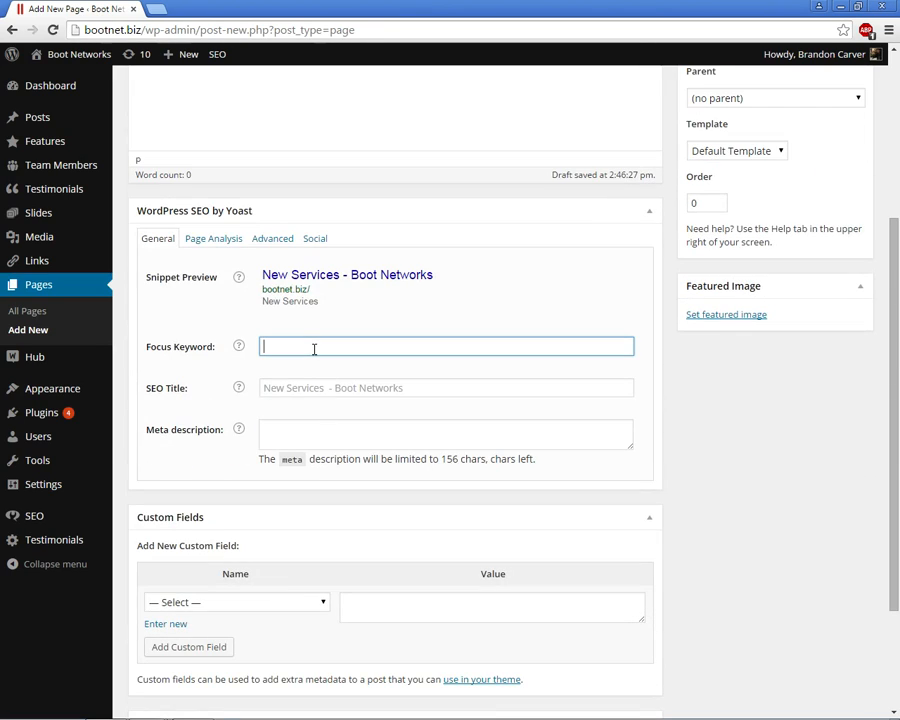
pyautogui.write('New Serives')
pyautogui.click(325, 426)
pyautogui.click(356, 347)
pyautogui.moveTo(356, 347); pyautogui.dragTo(205, 348)
pyautogui.hotkey('ctrl', 'c')
pyautogui.click(382, 510)
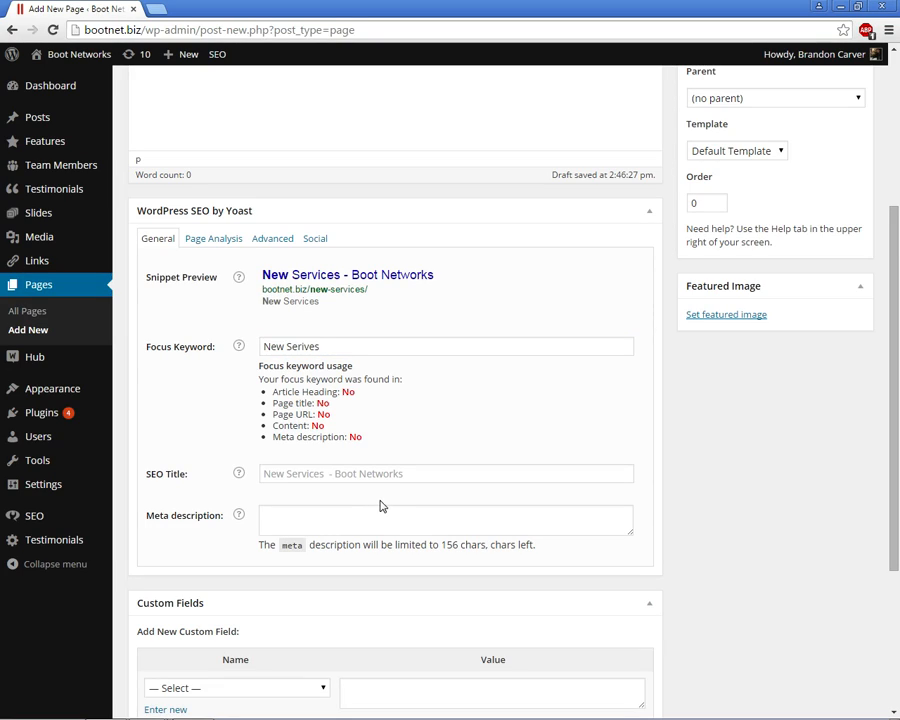
pyautogui.hotkey('ctrl', 'v')
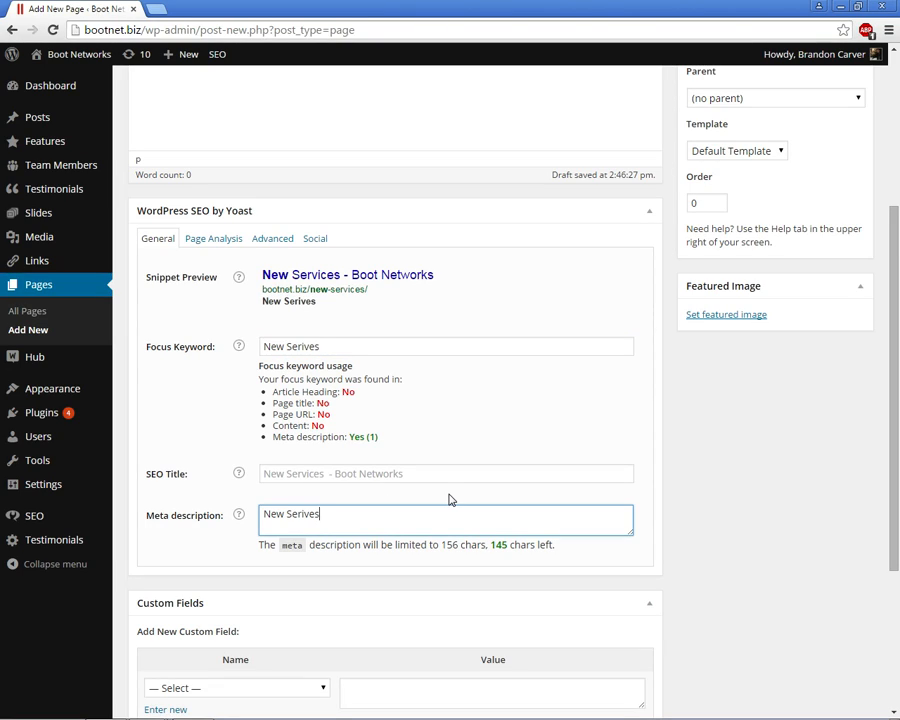
# Correct the focus keyword and the meta description to "New Services" and highlight the focus keyword usage results
pyautogui.doubleClick(307, 344)
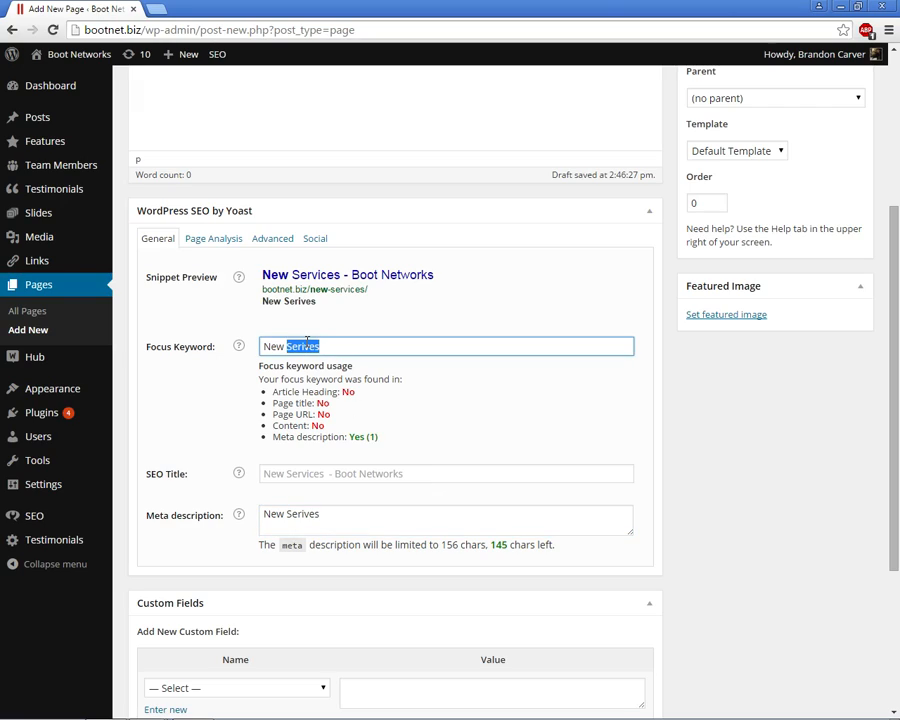
pyautogui.write('Services')
pyautogui.doubleClick(300, 514)
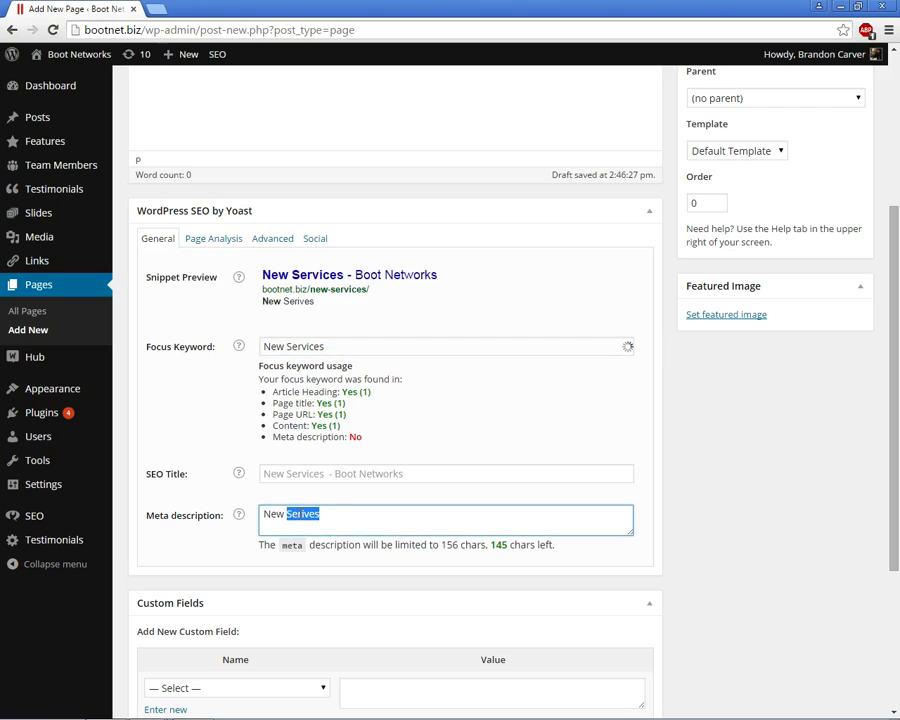
pyautogui.write('Services')
pyautogui.moveTo(410, 432); pyautogui.dragTo(268, 380)
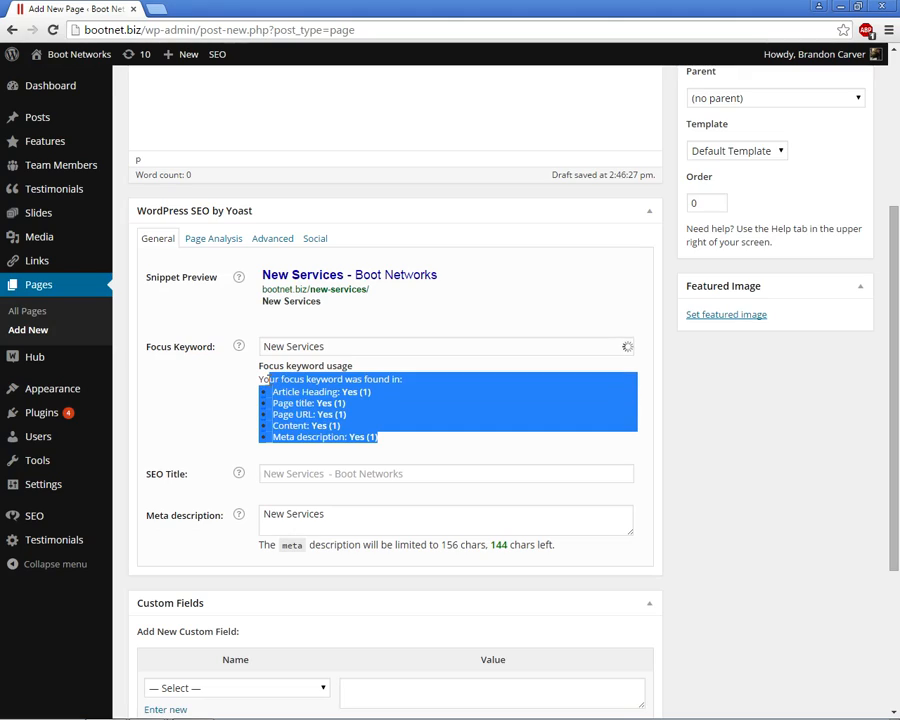
# Publish the New Services page
pyautogui.click(255, 388)
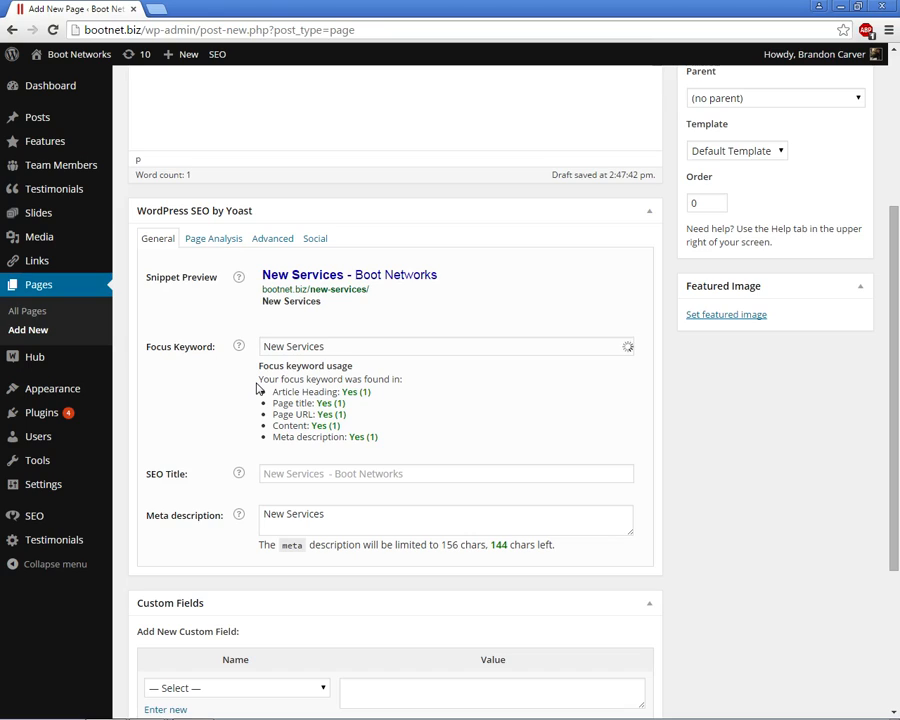
pyautogui.scroll(3, 257, 388)
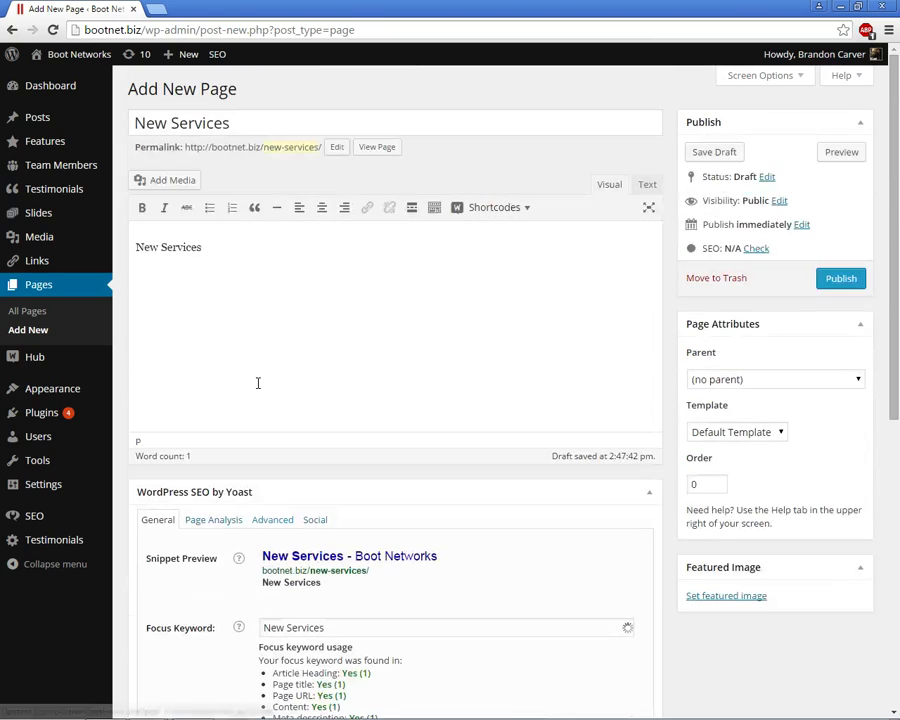
pyautogui.click(831, 284)
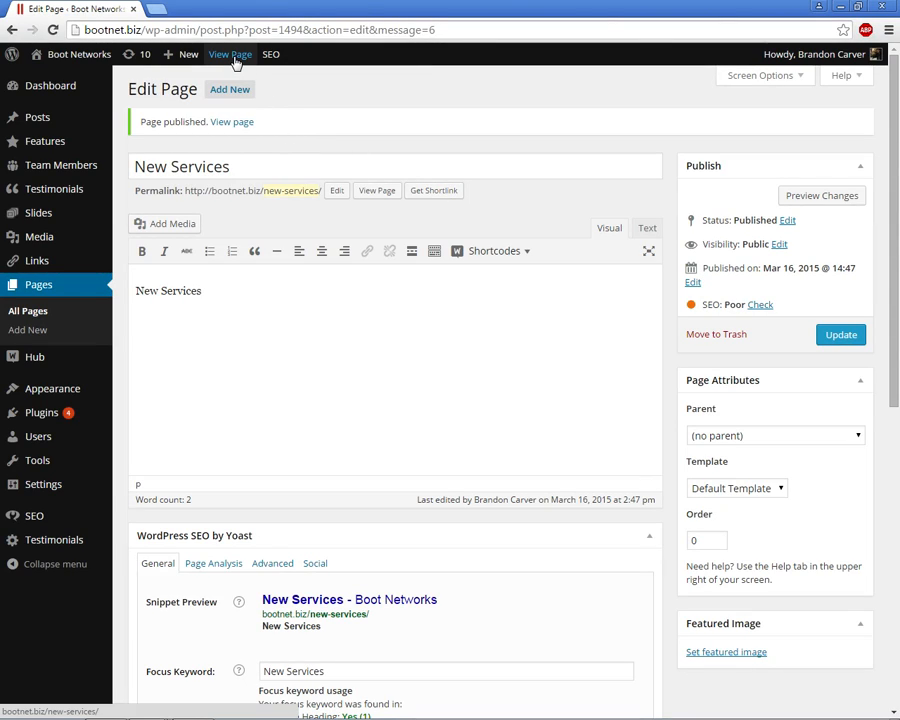
# Open the site's home page in a new browser tab and examine its content and the IT Services and Fix My navigation entries
pyautogui.rightClick(88, 58)
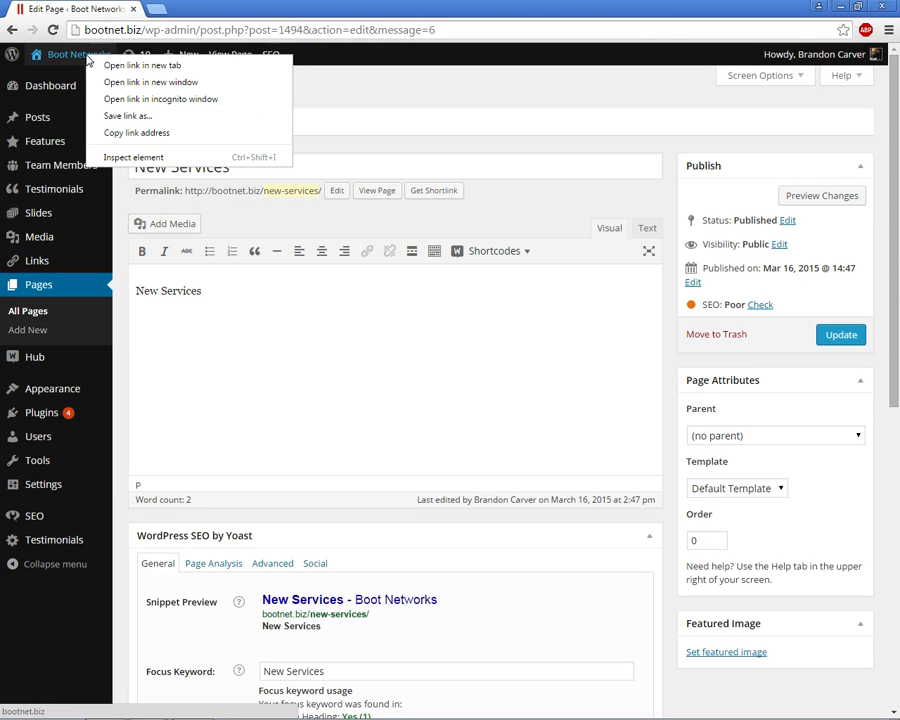
pyautogui.click(115, 66)
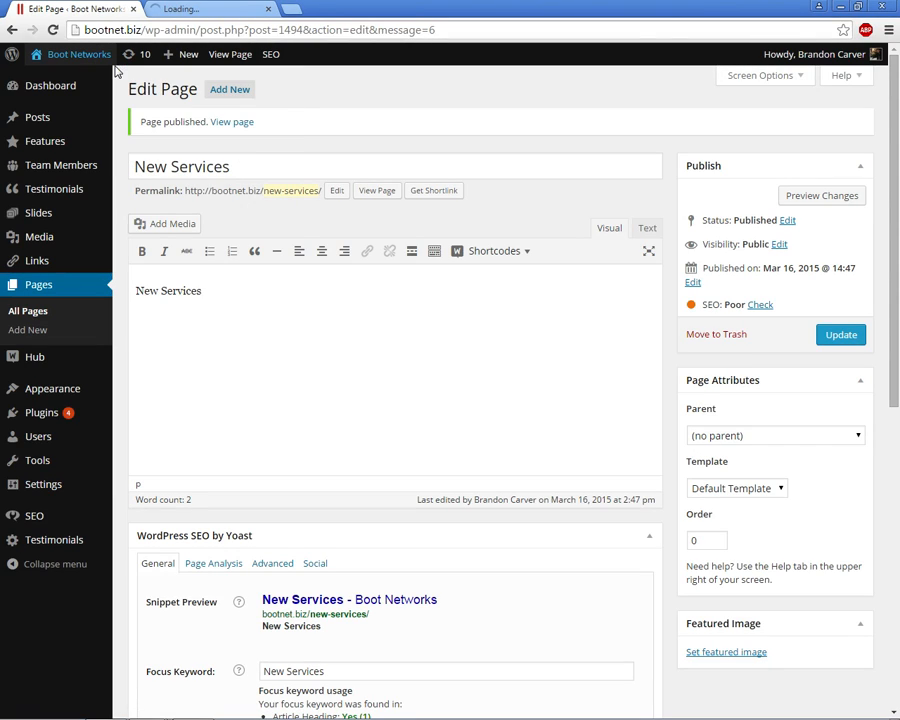
pyautogui.click(160, 12)
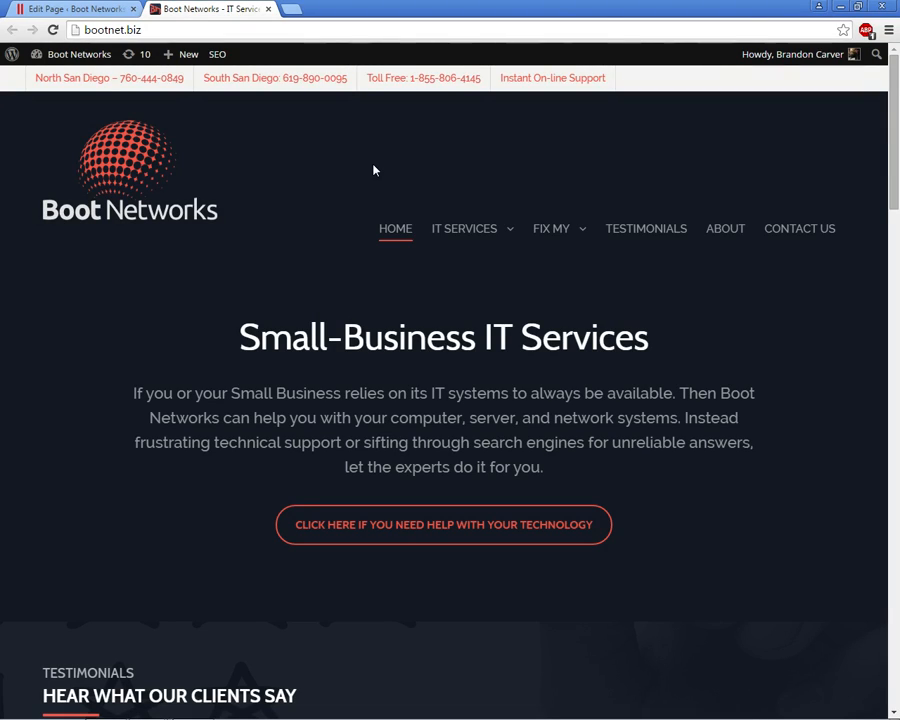
pyautogui.scroll(-1, 365, 165)
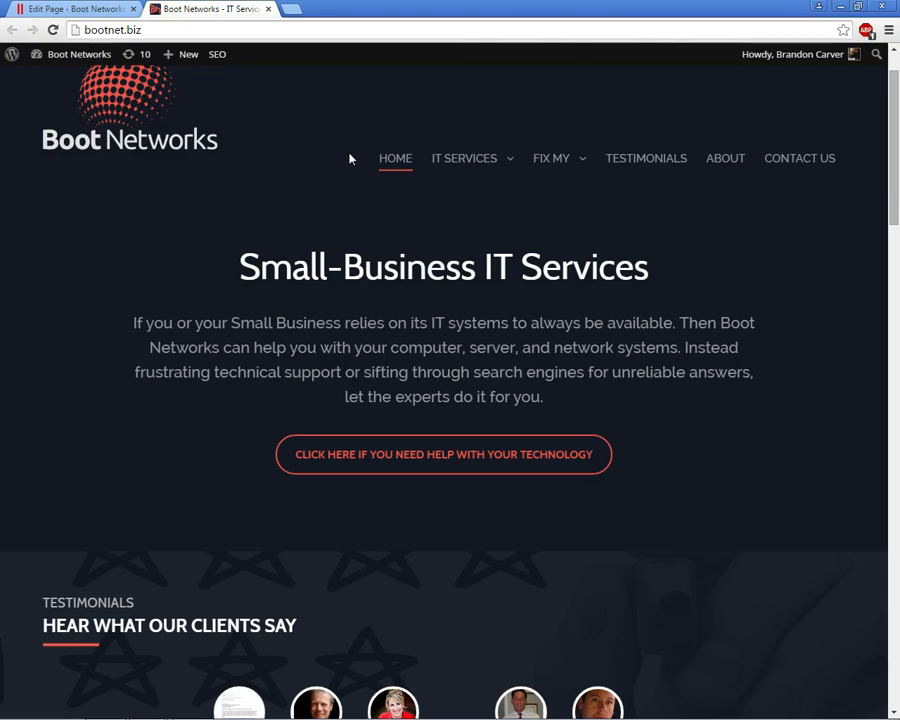
pyautogui.scroll(-10, 352, 157)
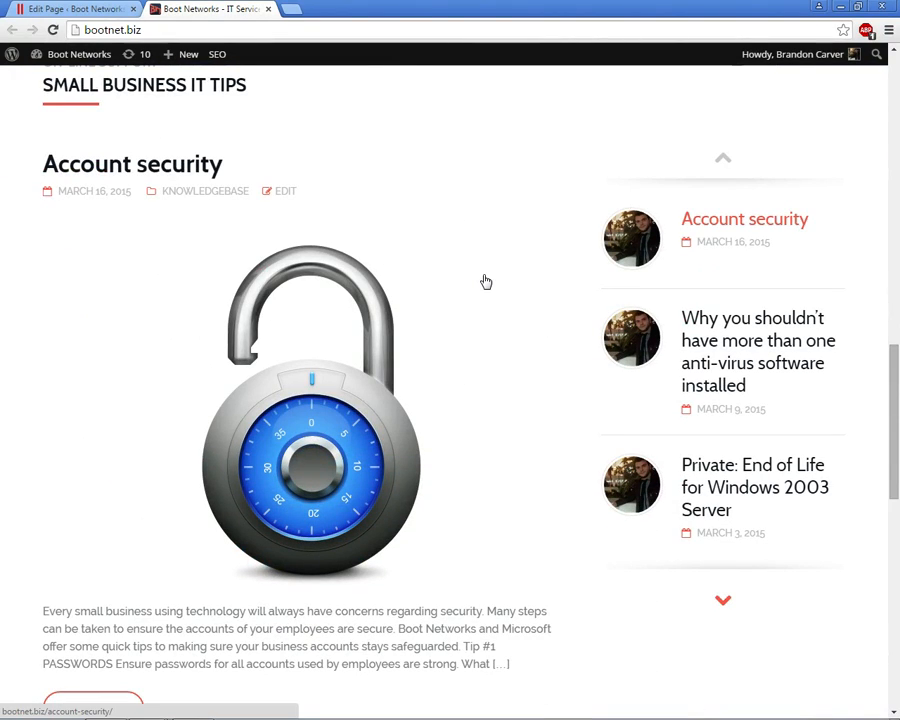
pyautogui.scroll(12, 486, 282)
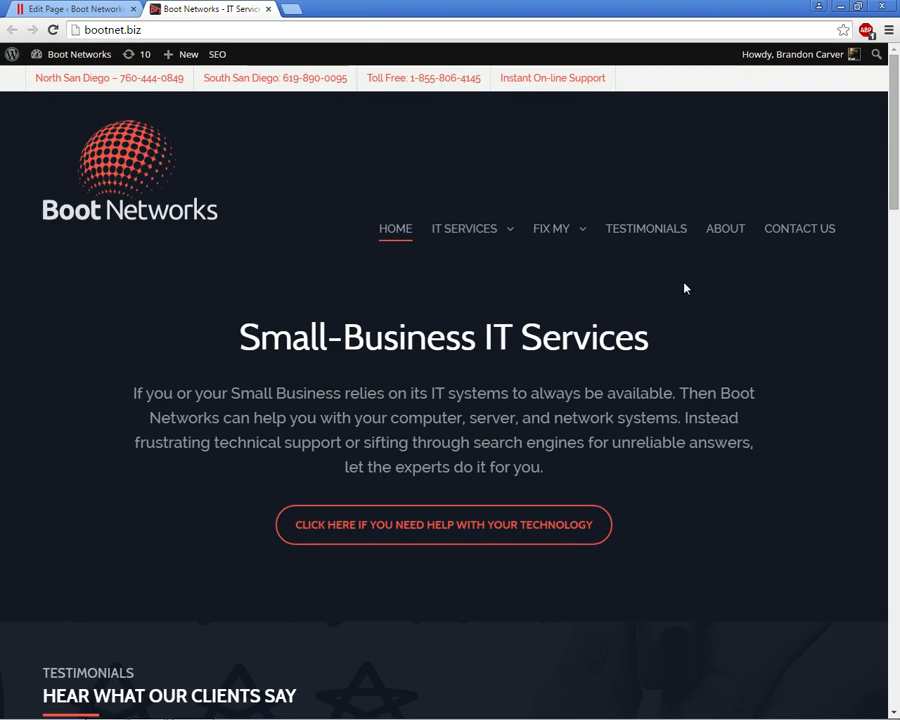
pyautogui.moveTo(545, 234)
pyautogui.click(118, 10)
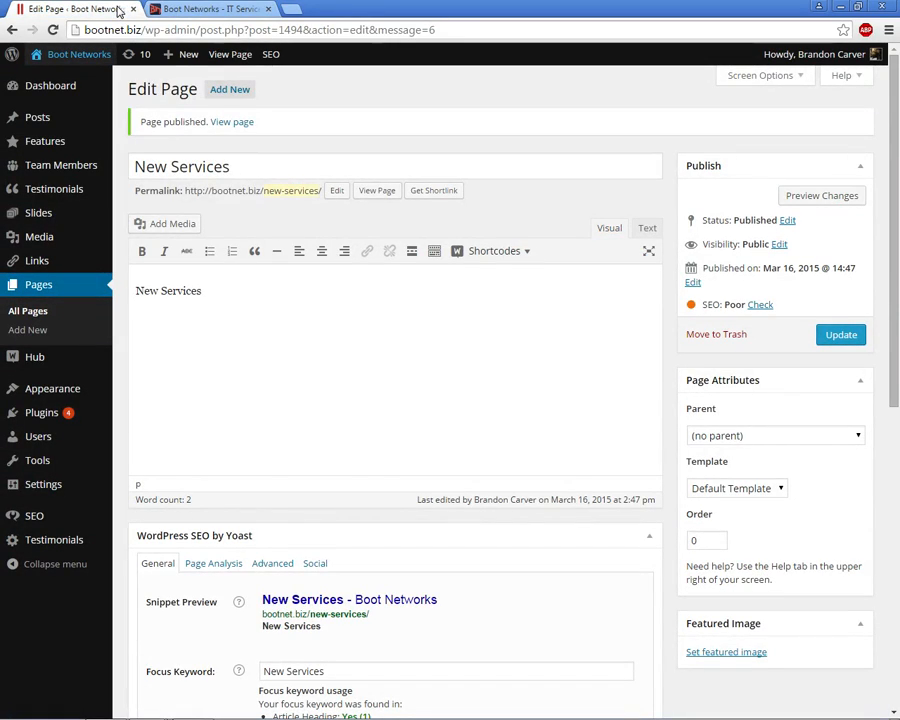
pyautogui.click(196, 10)
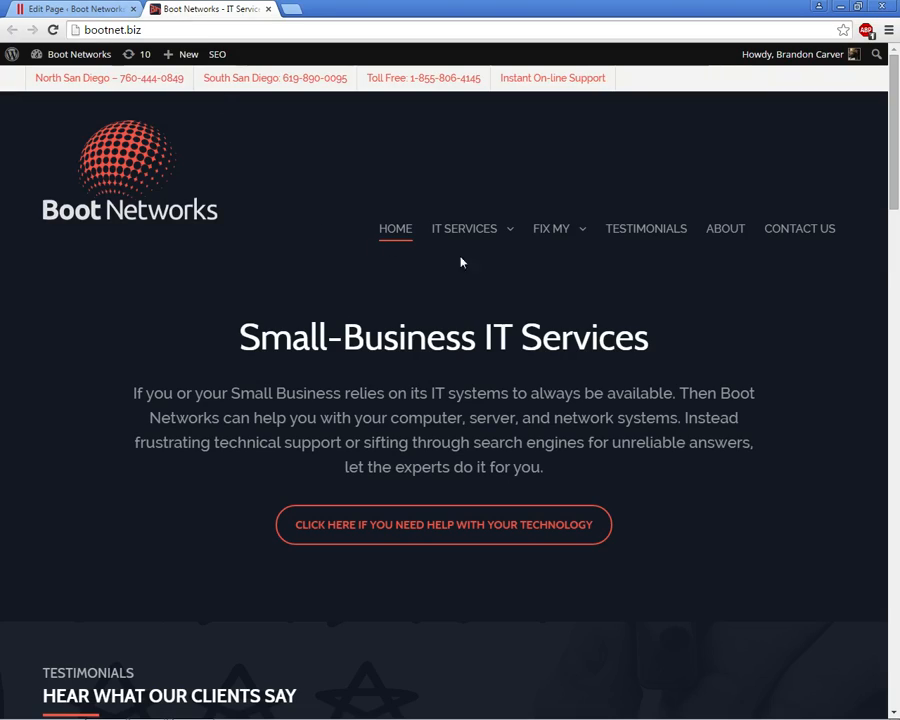
pyautogui.moveTo(475, 241)
pyautogui.moveTo(469, 287)
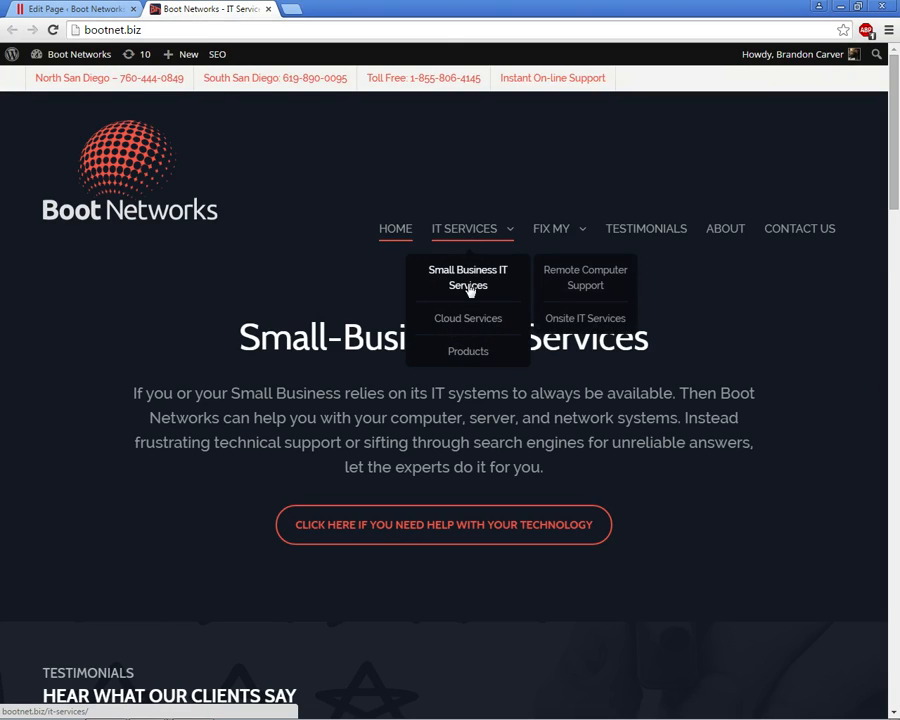
pyautogui.moveTo(468, 324)
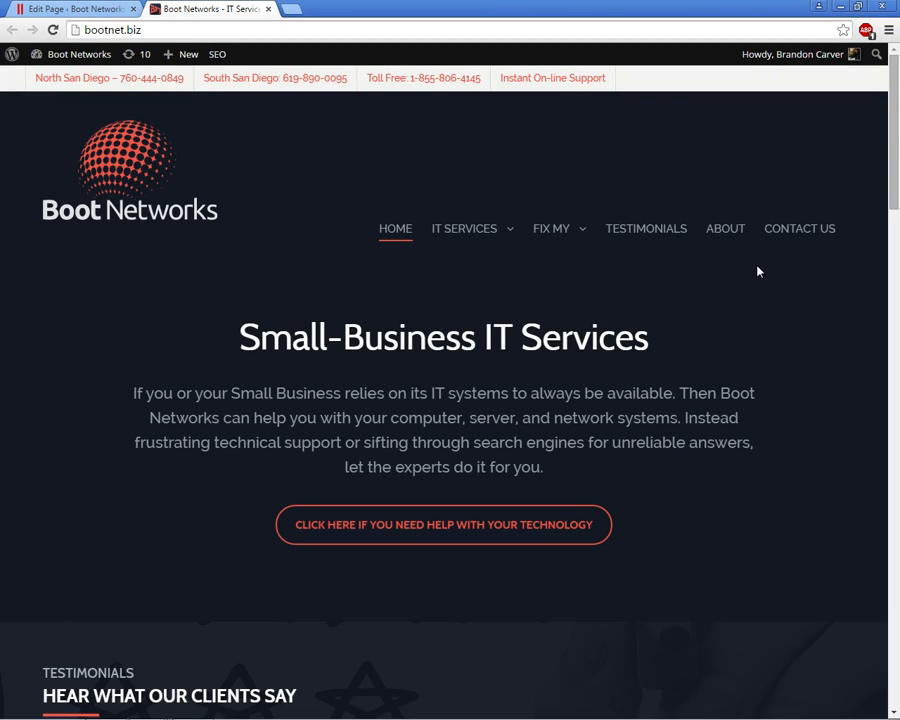
# Open the WordPress menu editor in the admin tab and compare it with the navigation on the live home page
pyautogui.click(20, 8)
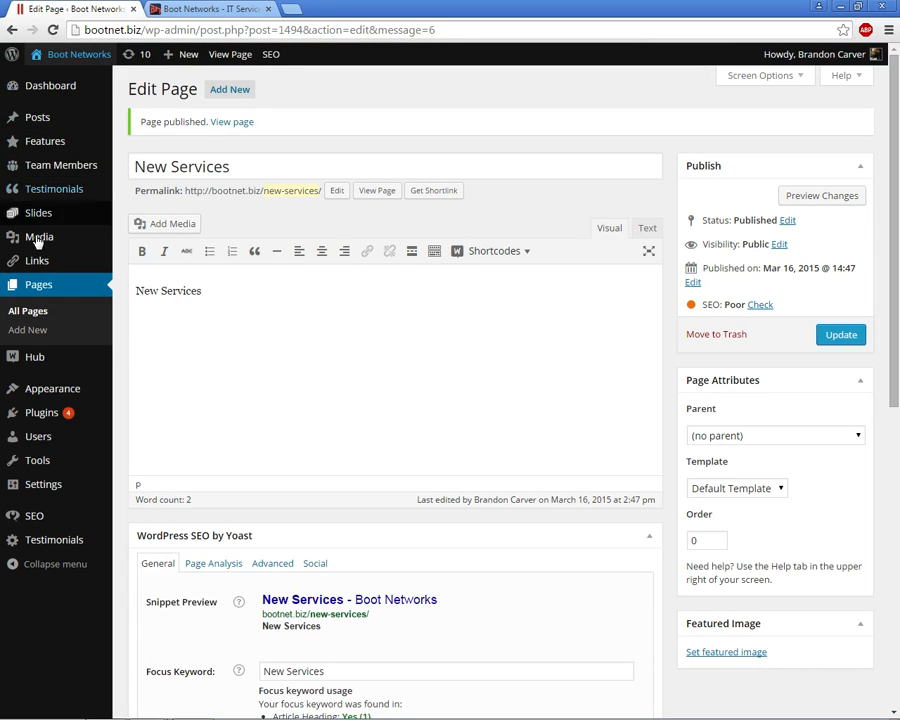
pyautogui.moveTo(32, 241)
pyautogui.moveTo(45, 400)
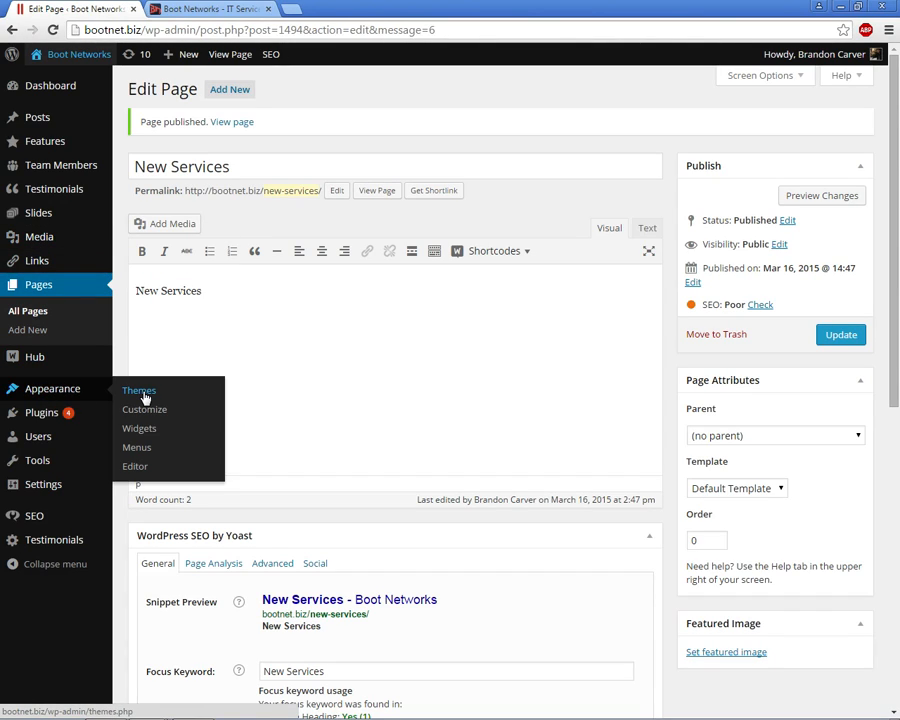
pyautogui.click(140, 450)
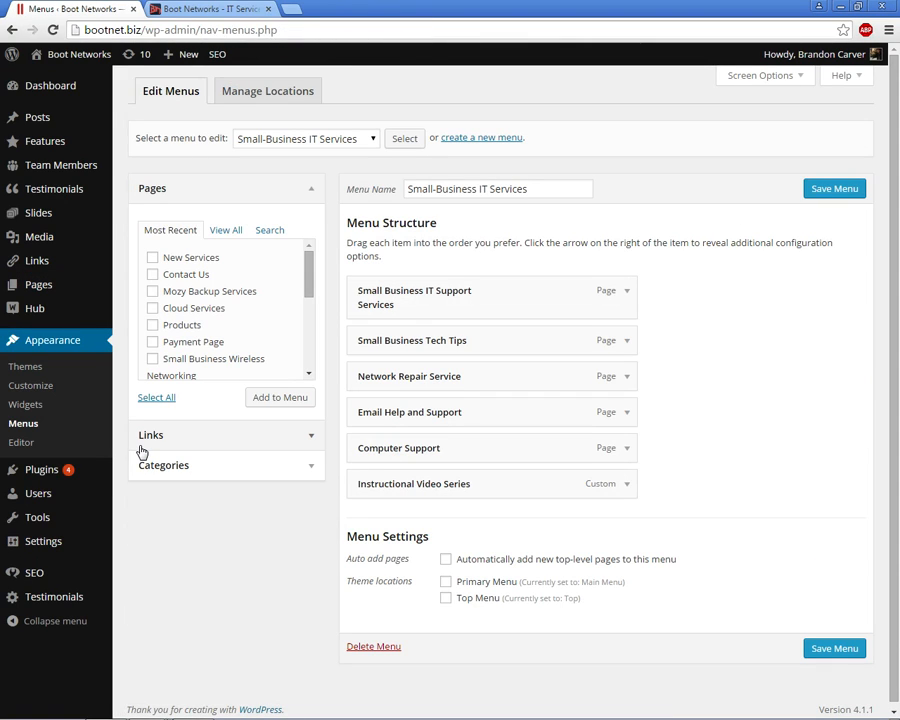
pyautogui.click(214, 10)
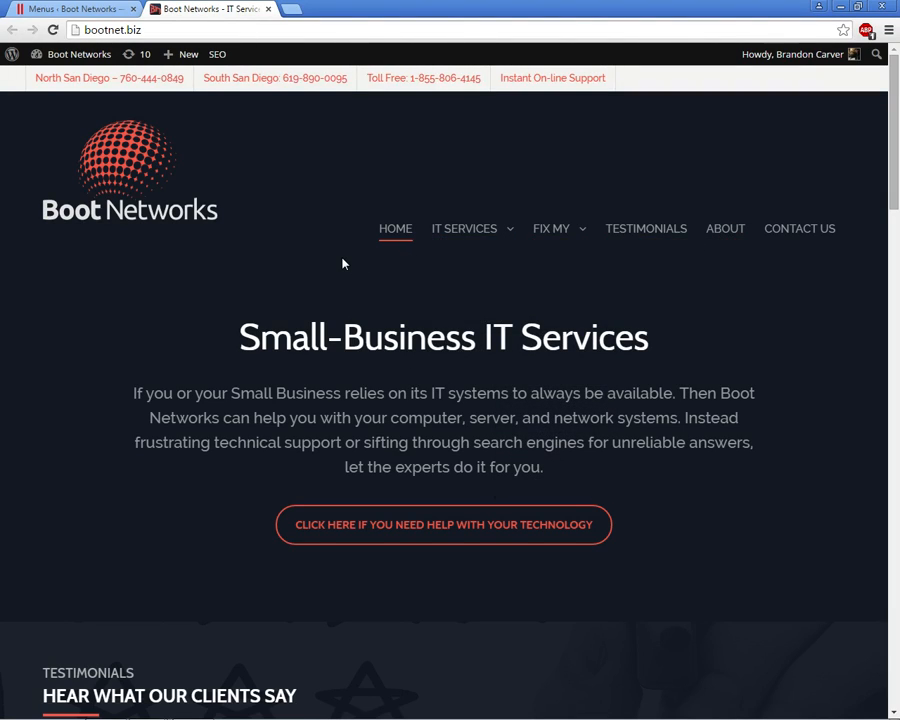
pyautogui.click(75, 9)
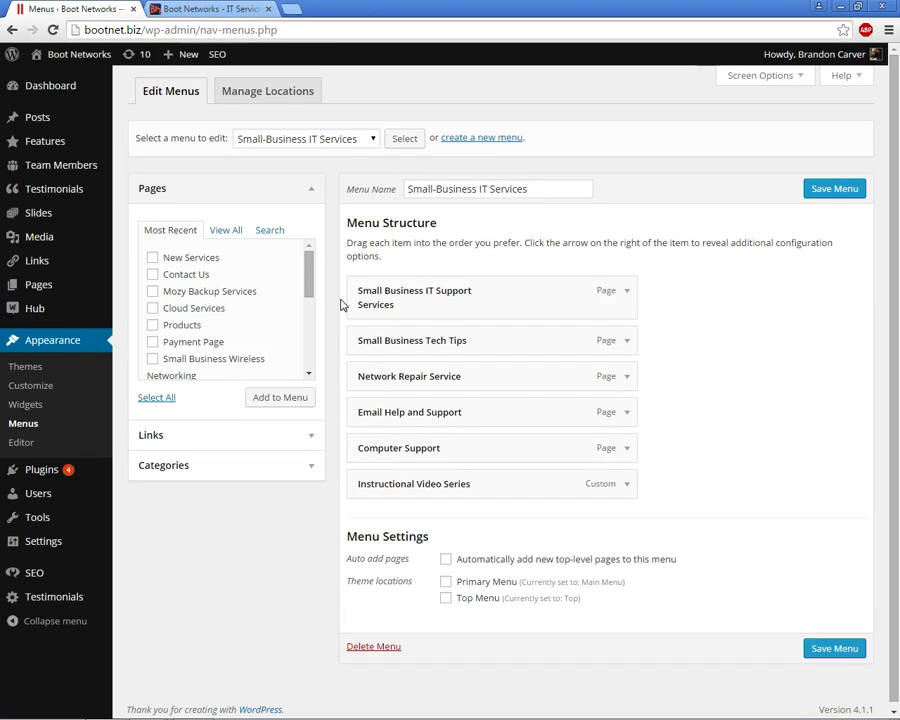
pyautogui.click(231, 9)
pyautogui.moveTo(576, 238)
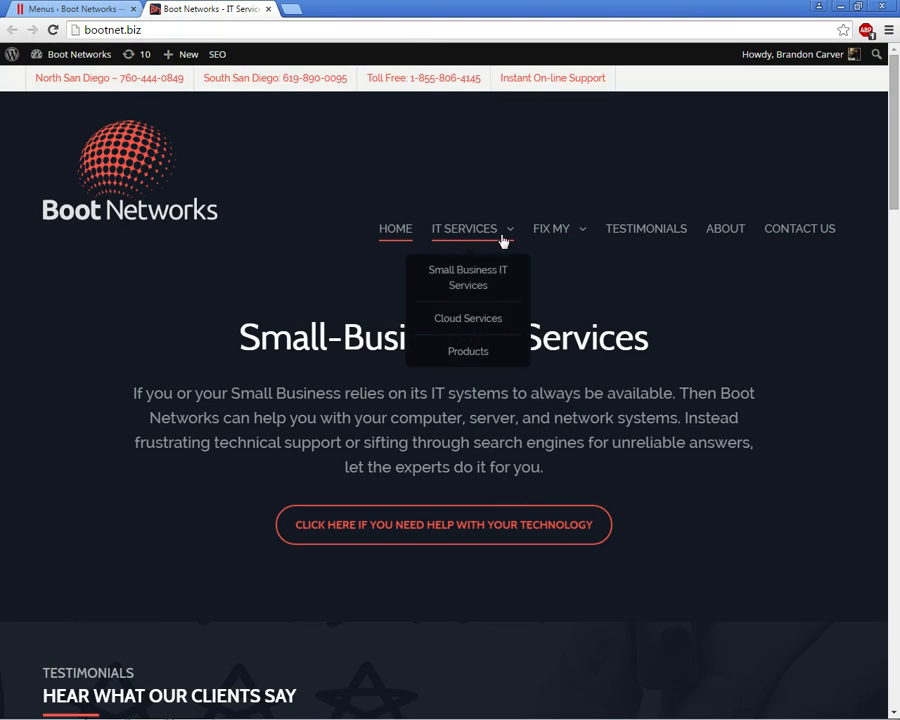
# Load Main Menu (Primary Menu) for editing in the WordPress menu editor
pyautogui.click(75, 9)
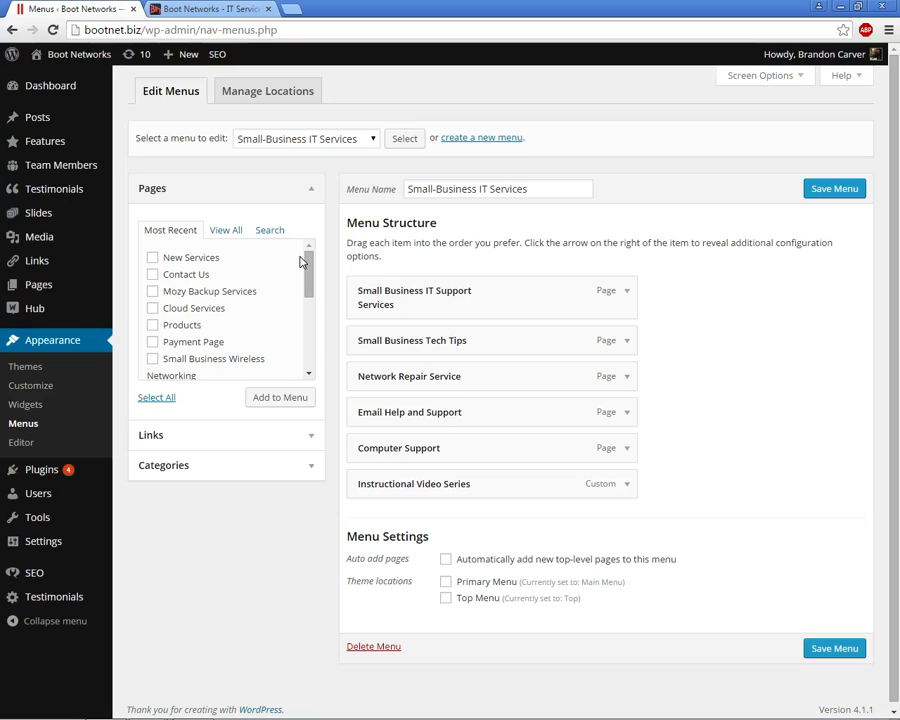
pyautogui.click(143, 144)
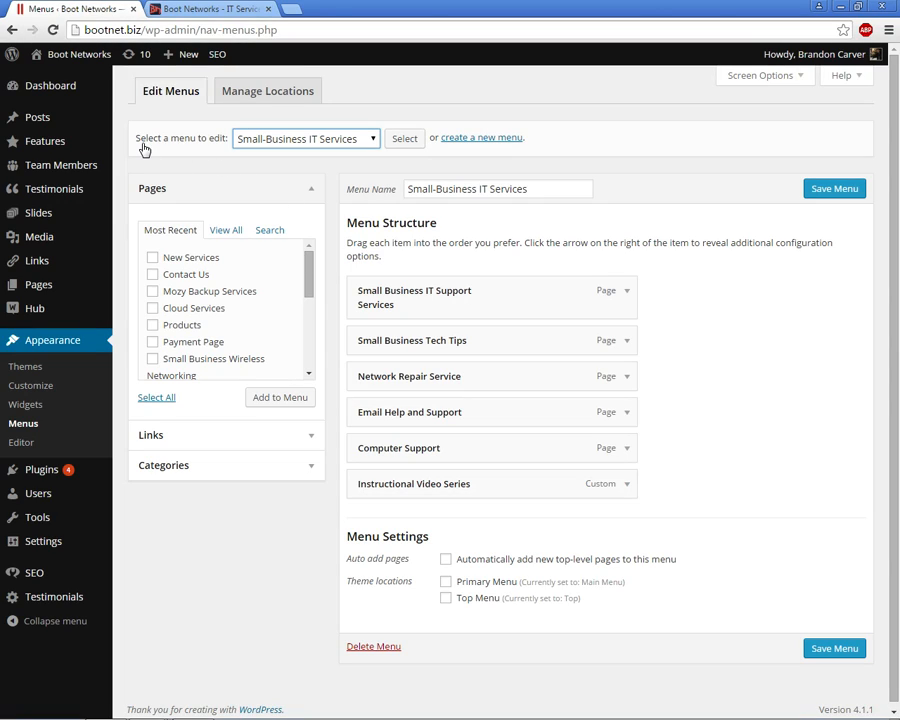
pyautogui.click(266, 148)
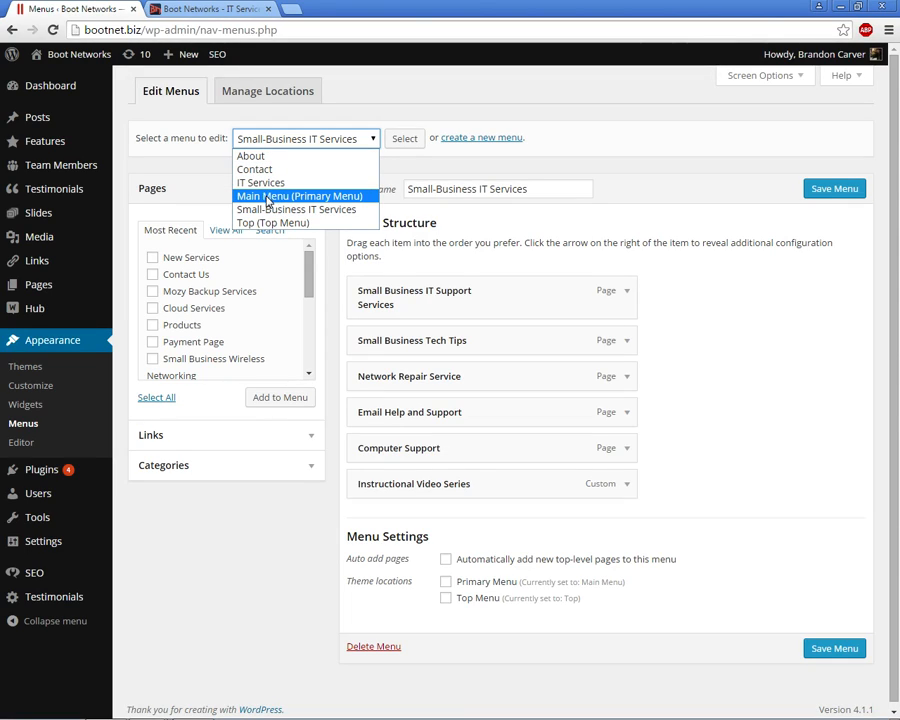
pyautogui.click(308, 199)
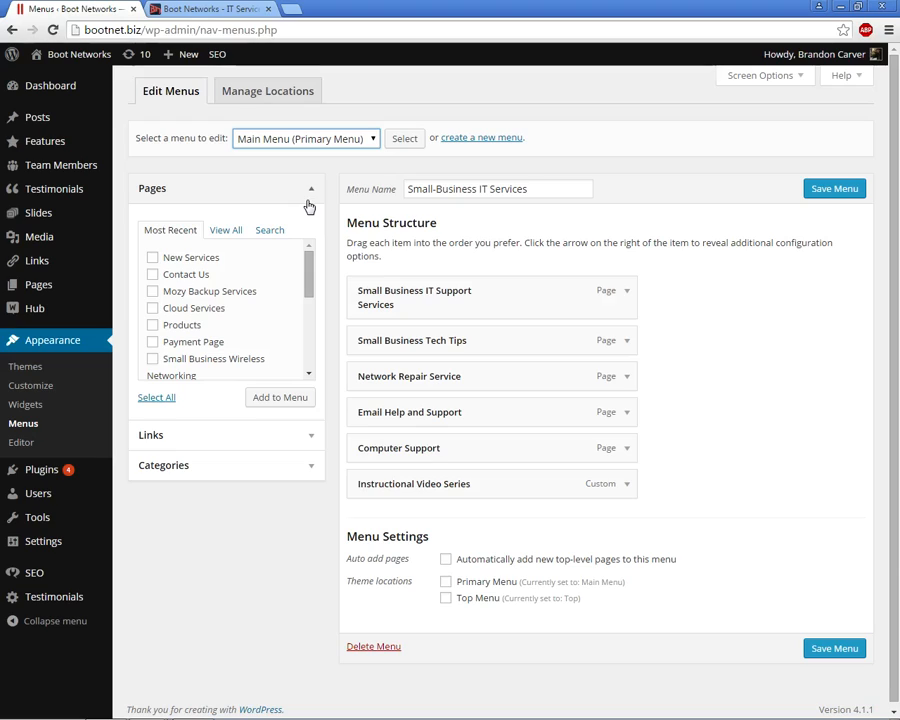
pyautogui.click(404, 146)
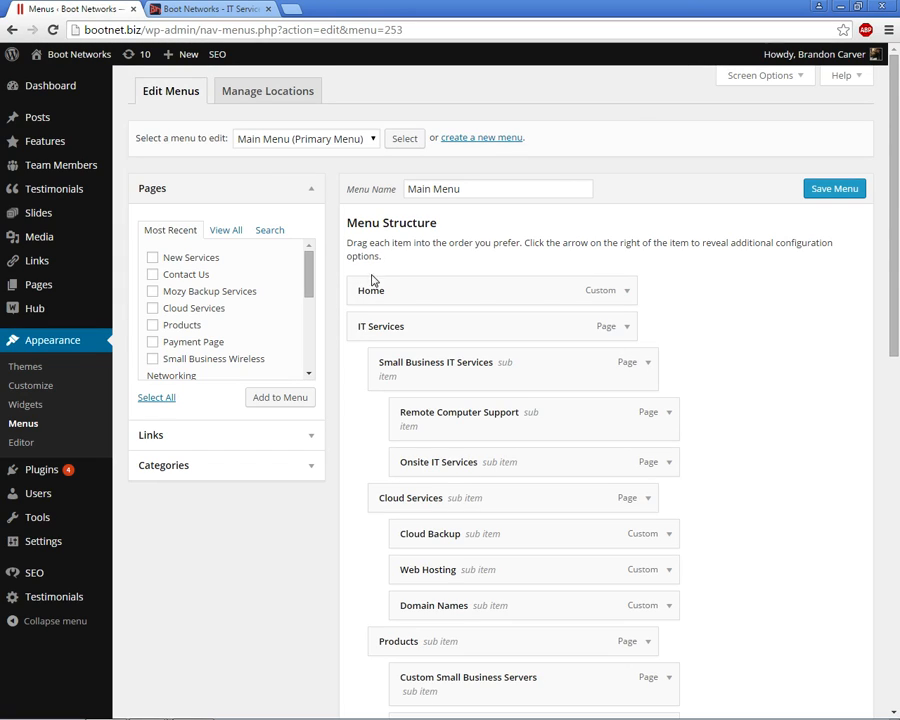
# Review the Main Menu's items and sub items and compare them with the live home page's navigation
pyautogui.scroll(-4, 382, 338)
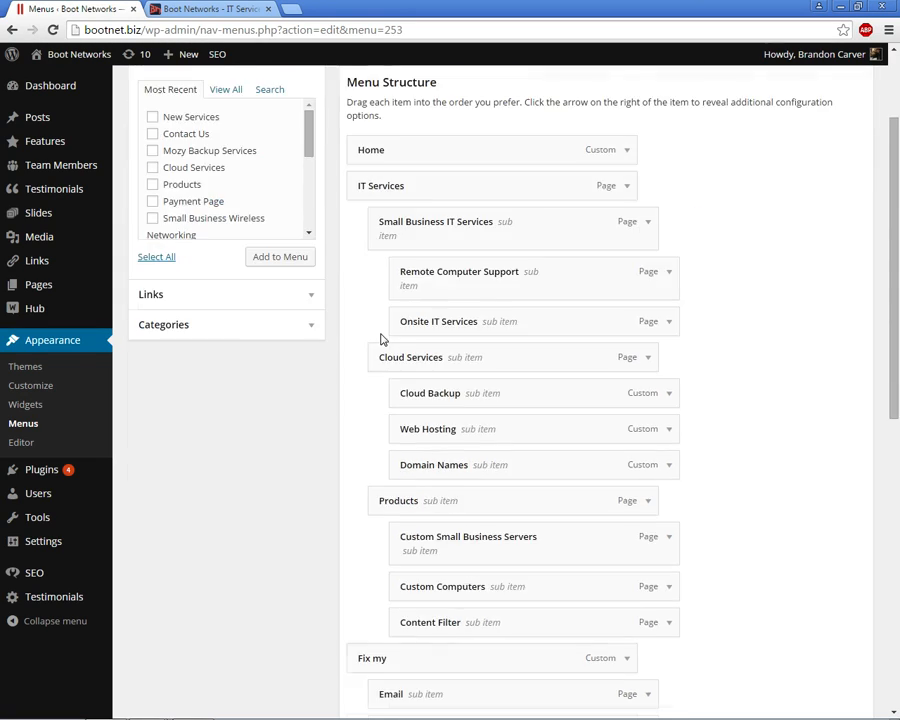
pyautogui.scroll(-4, 371, 450)
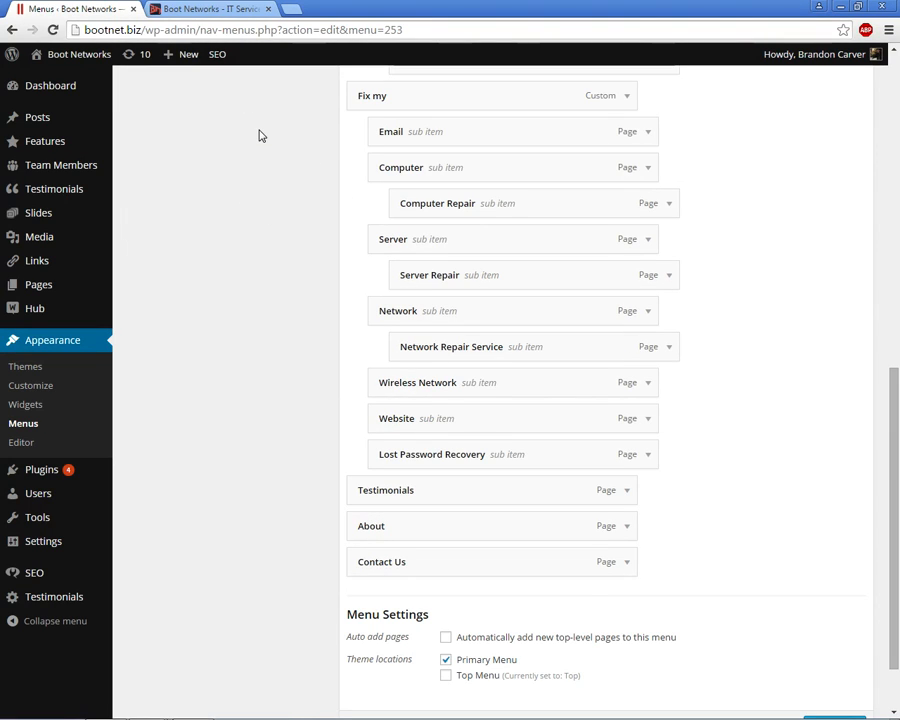
pyautogui.click(222, 12)
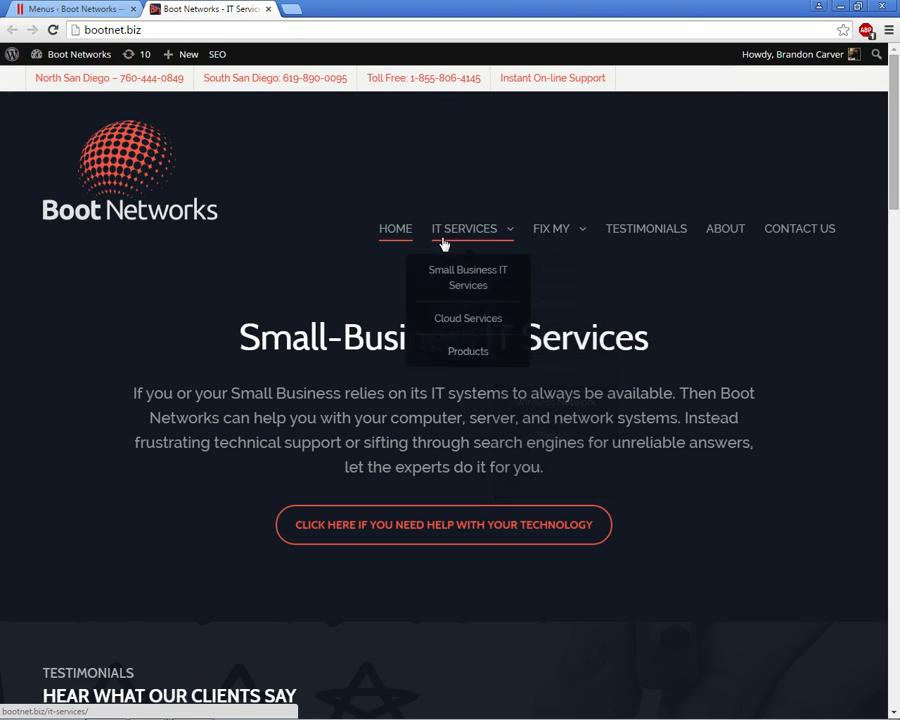
pyautogui.moveTo(536, 238)
pyautogui.click(66, 8)
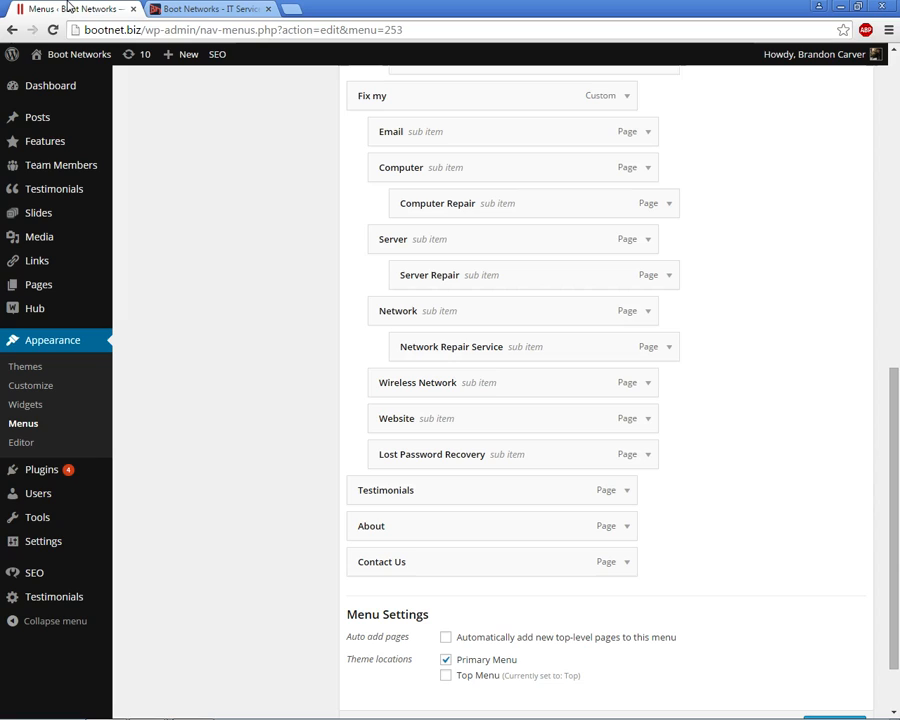
pyautogui.scroll(3, 248, 212)
pyautogui.scroll(5, 248, 212)
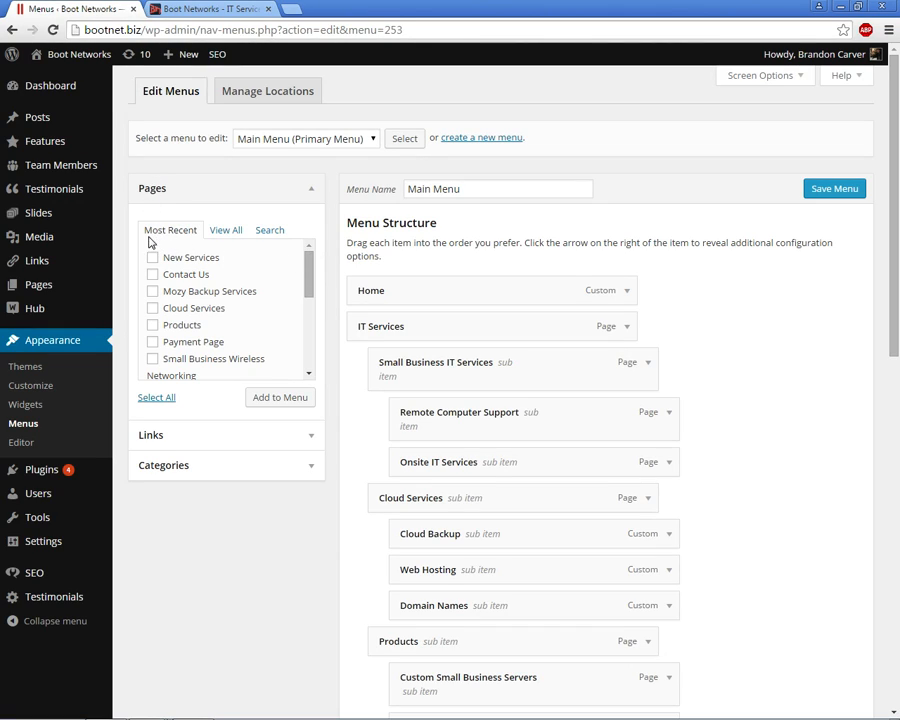
# Browse the ways of listing the available pages, and add the recent New Services page to the Main Menu structure
pyautogui.click(218, 234)
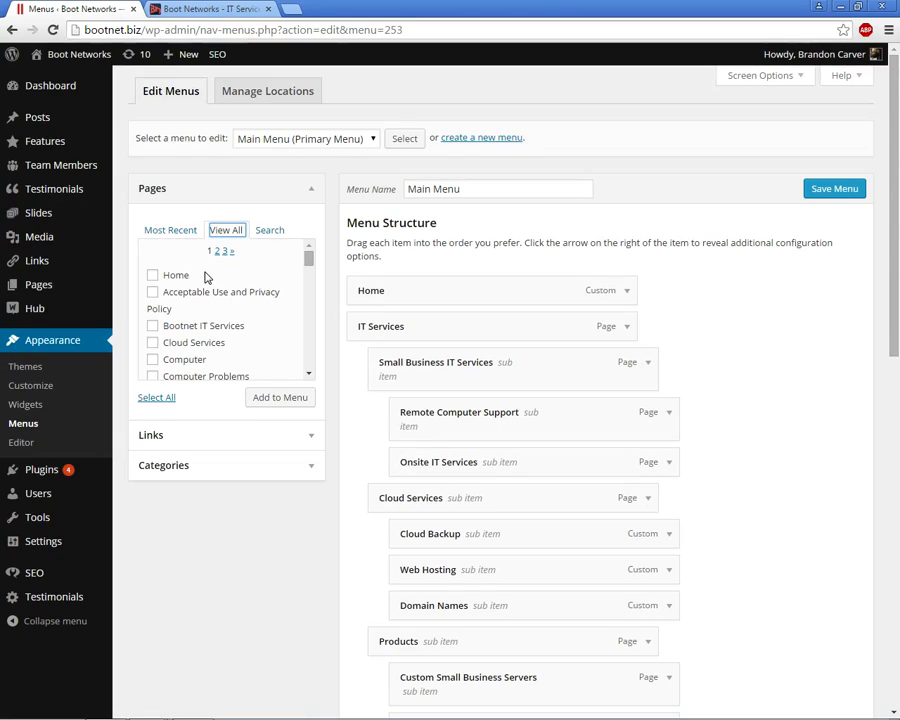
pyautogui.click(269, 233)
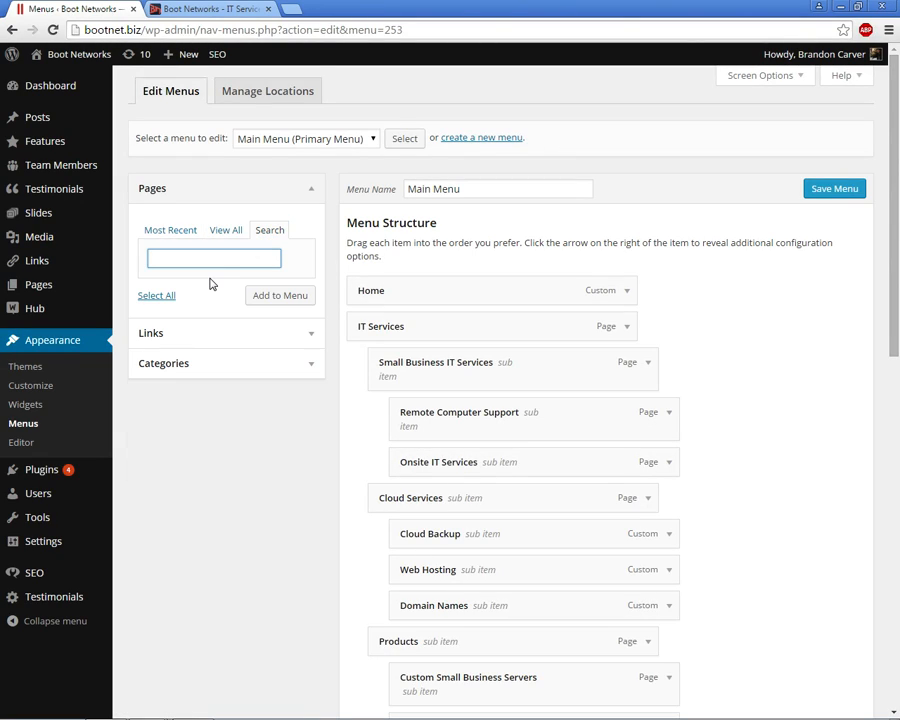
pyautogui.click(162, 230)
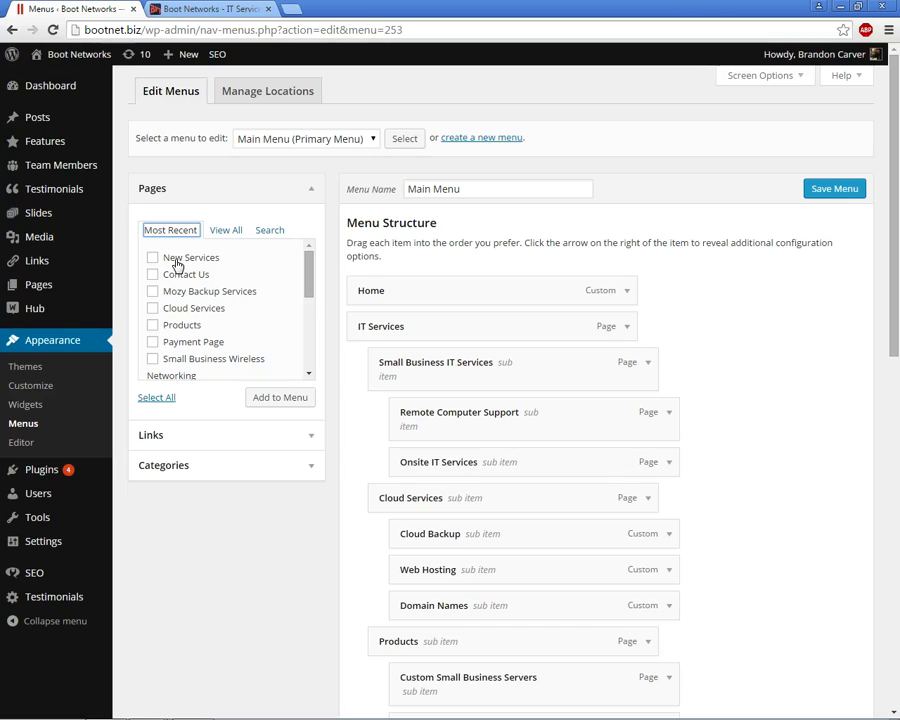
pyautogui.click(156, 259)
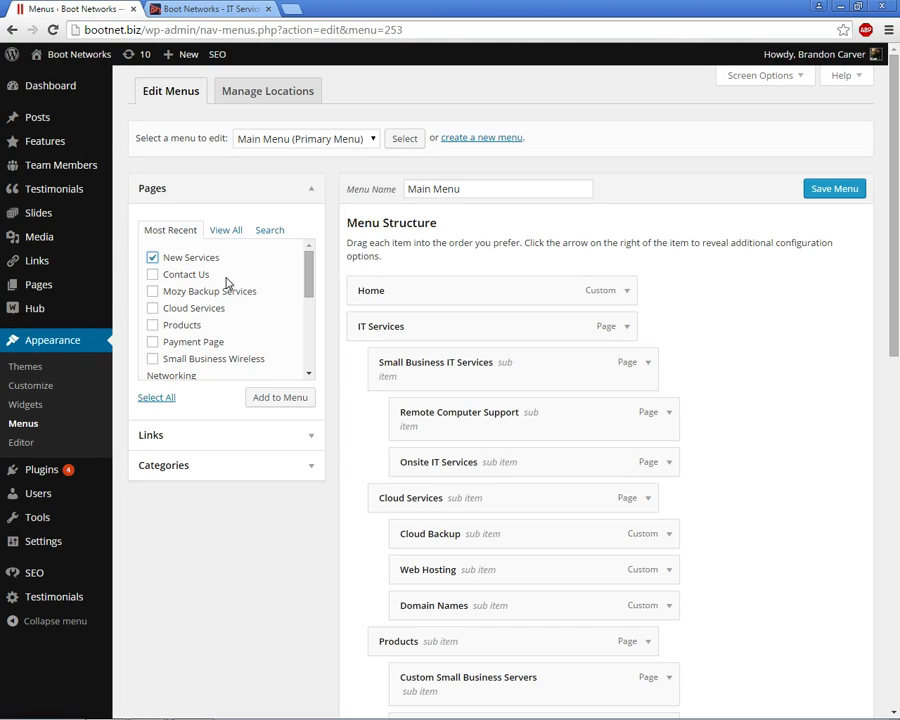
pyautogui.click(275, 400)
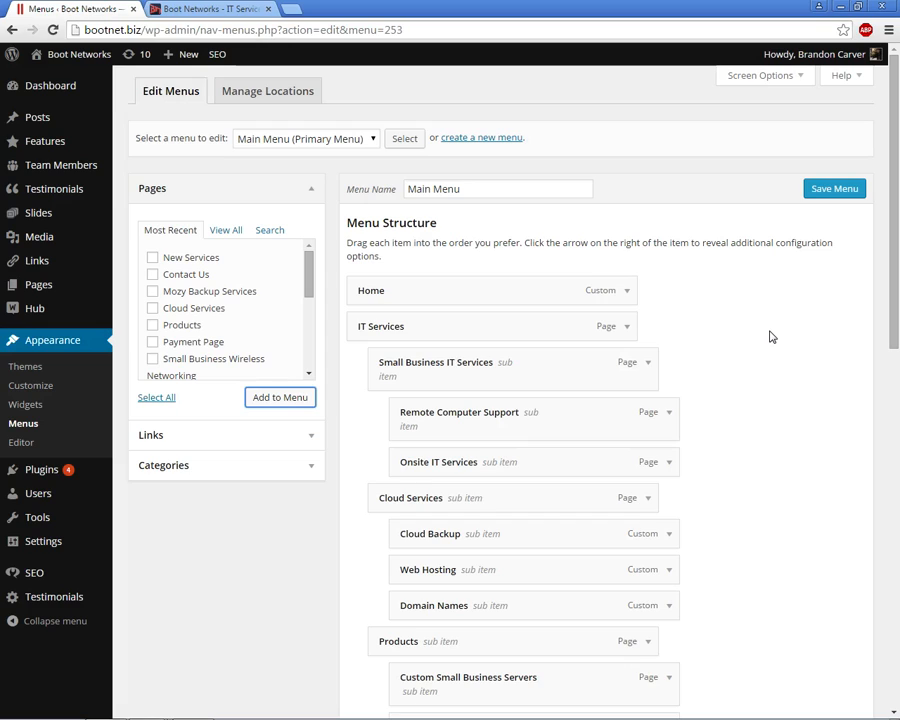
pyautogui.scroll(-8, 770, 337)
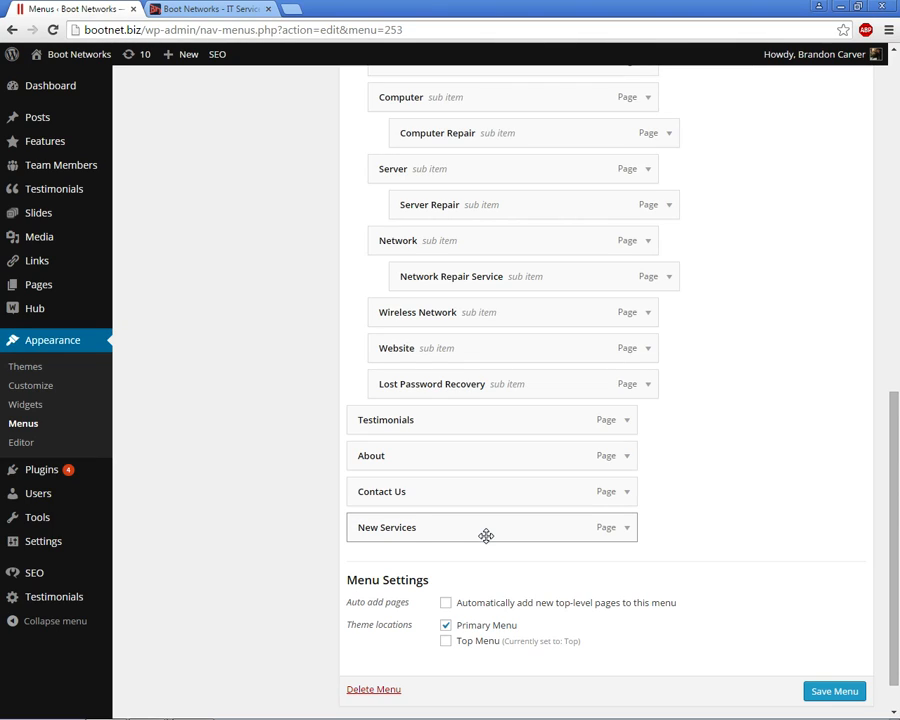
# Save the Main Menu with New Services as its last top-level item
pyautogui.click(840, 691)
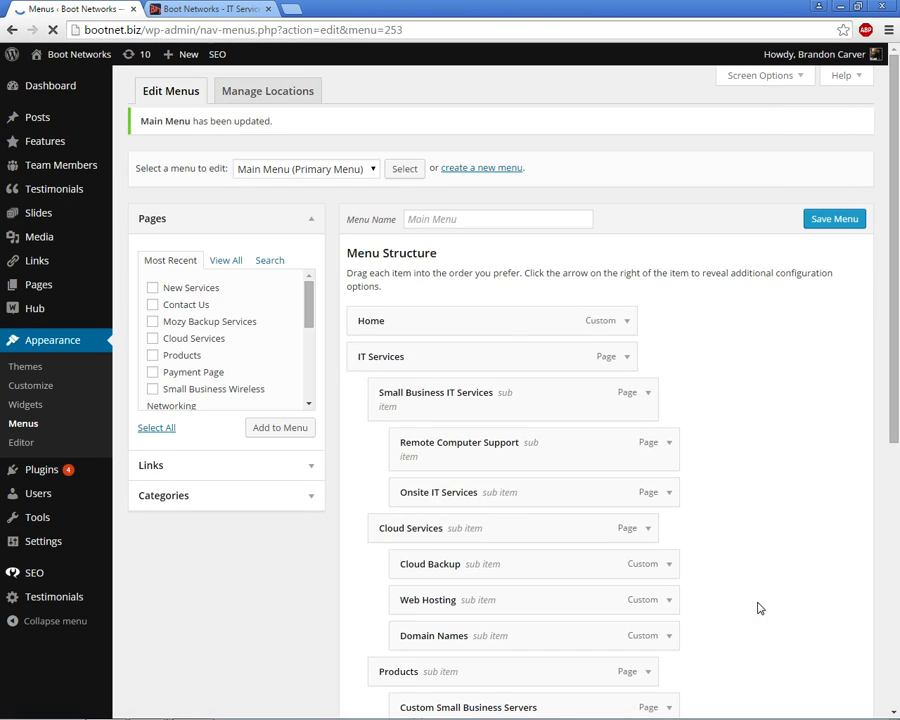
pyautogui.scroll(-5, 758, 608)
pyautogui.scroll(-2, 758, 608)
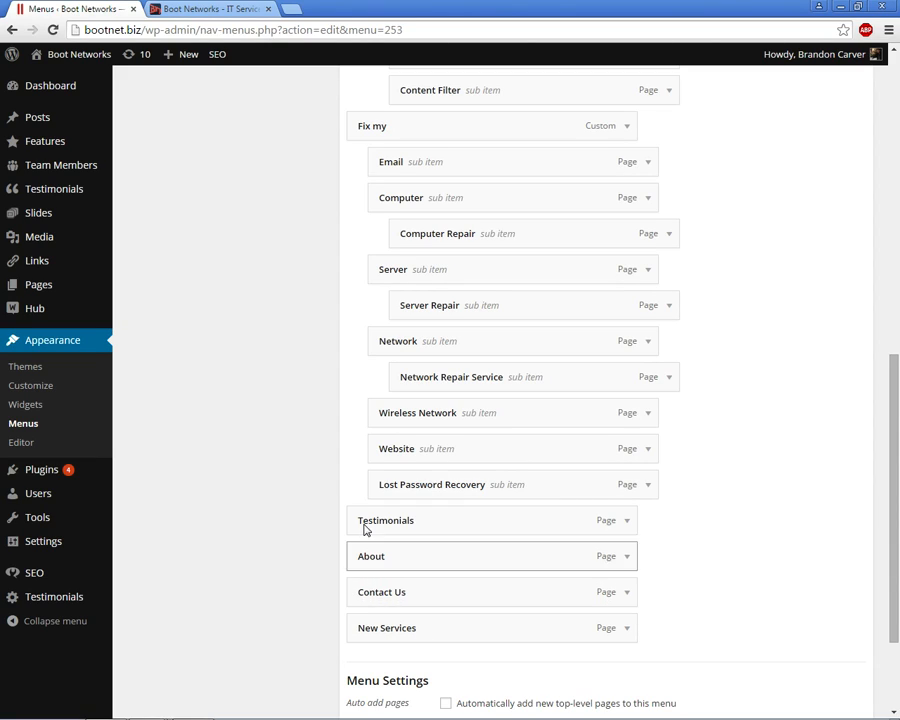
# Reload the live home page and check its navigation for New Services and the sub items under IT Services
pyautogui.click(205, 8)
pyautogui.click(233, 30)
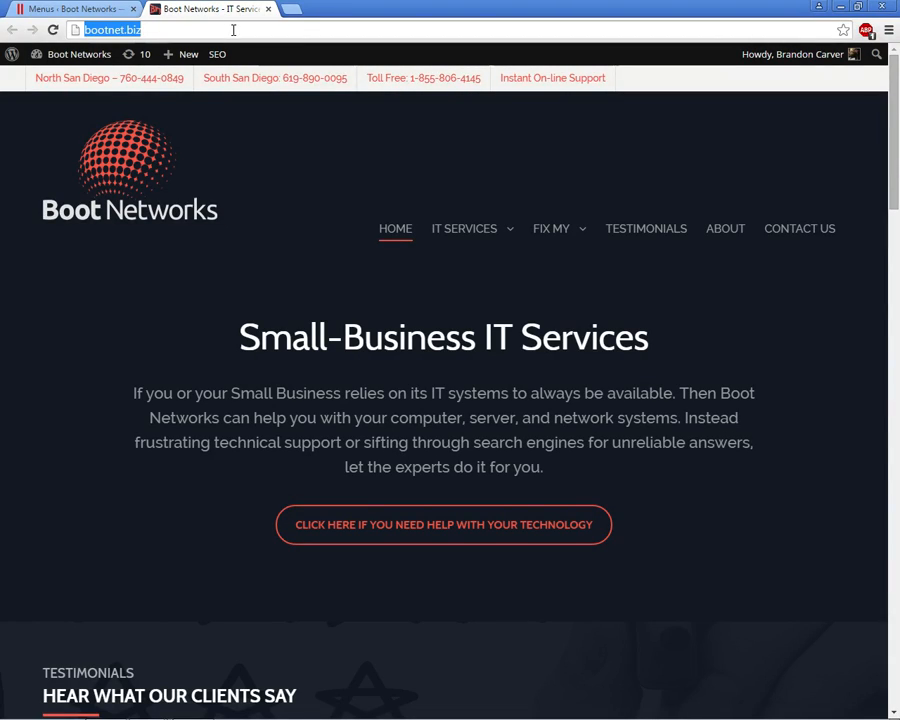
pyautogui.press('Return')
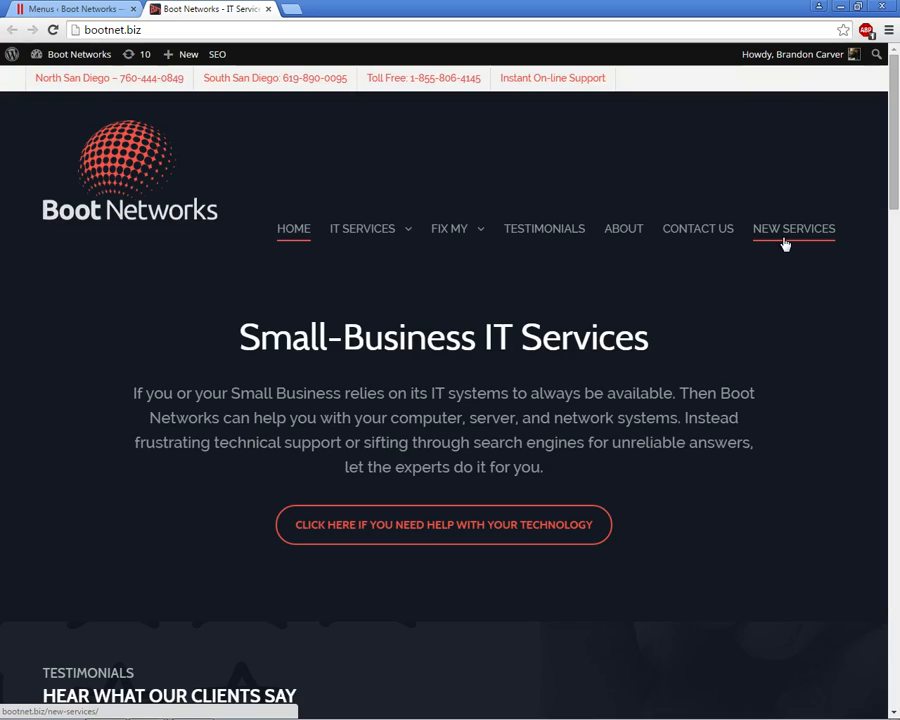
pyautogui.moveTo(356, 236)
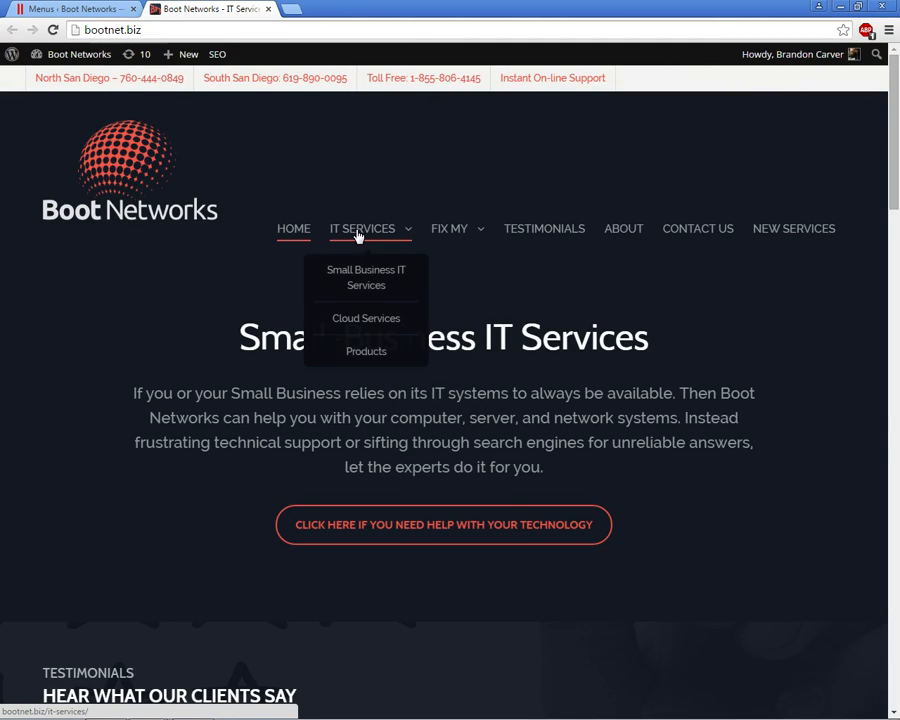
pyautogui.moveTo(354, 279)
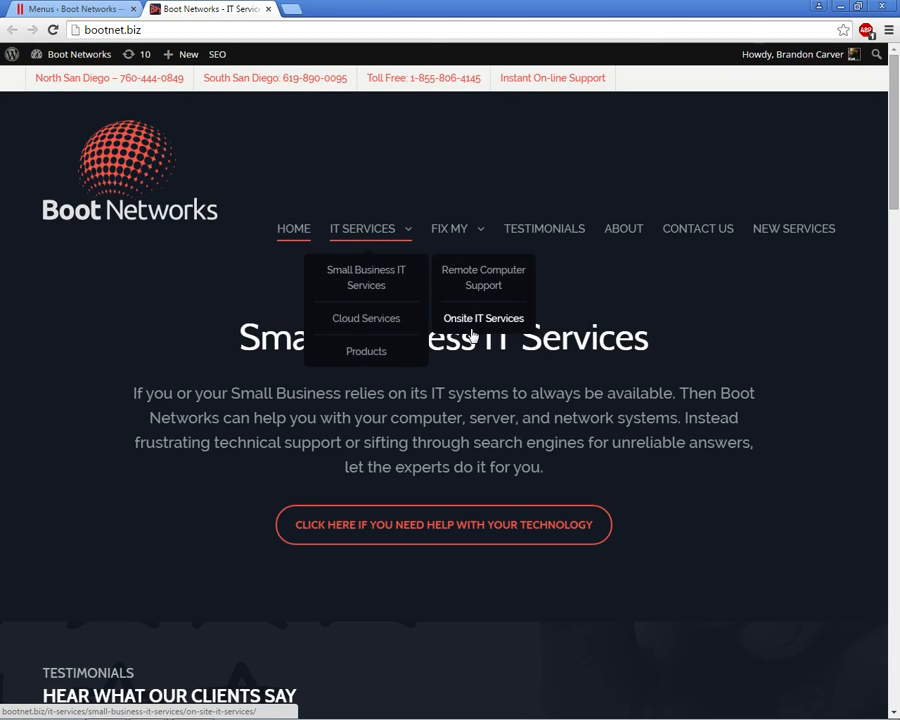
# Nest New Services under Small Business IT Services, between Remote Computer Support and Onsite IT Services, and save the Main Menu
pyautogui.click(108, 9)
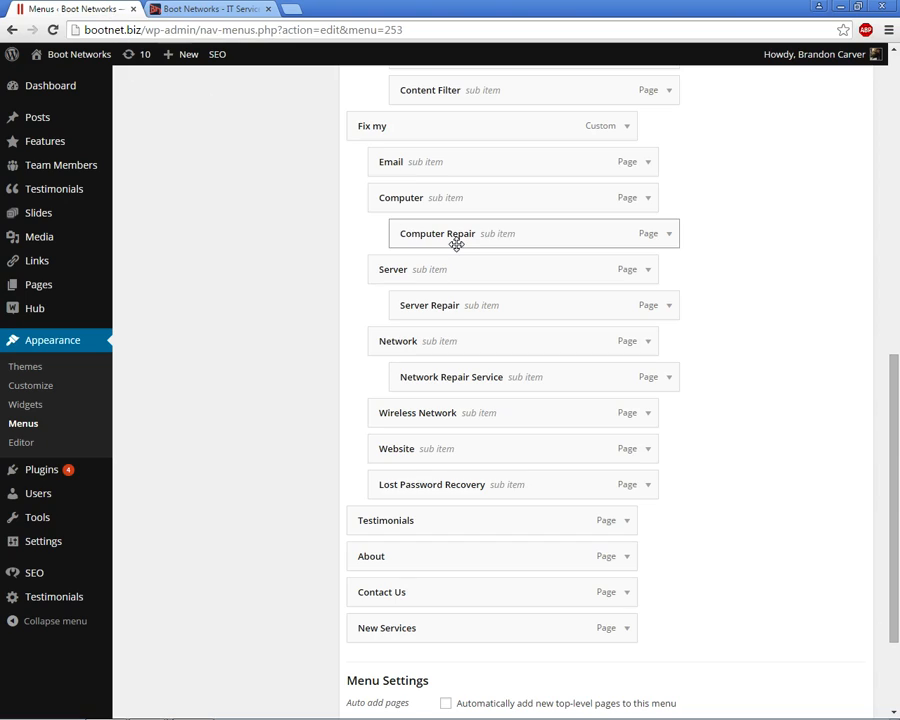
pyautogui.scroll(-3, 322, 413)
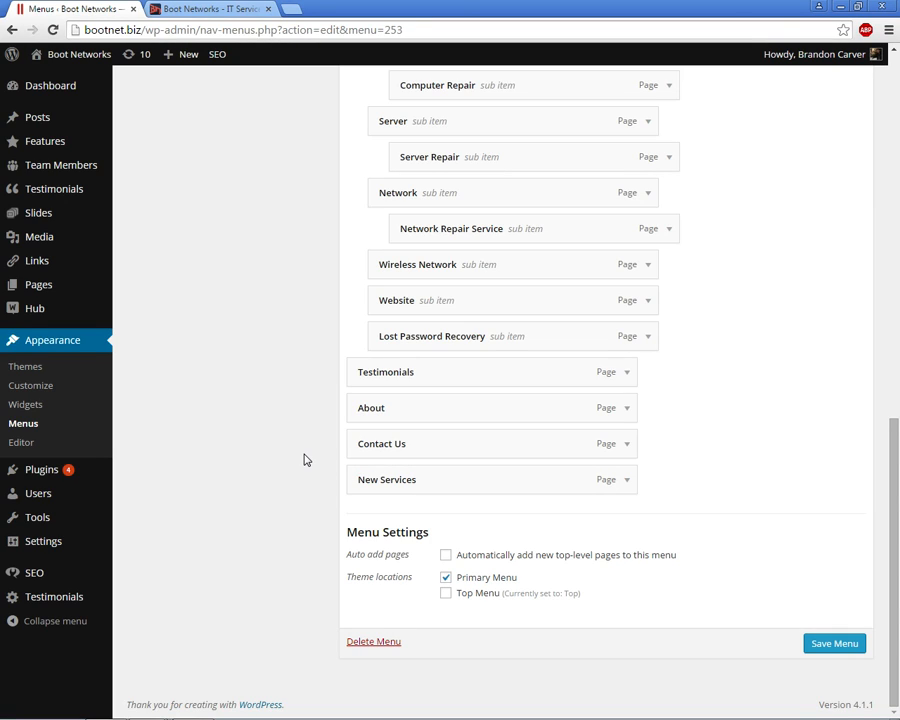
pyautogui.scroll(6, 306, 459)
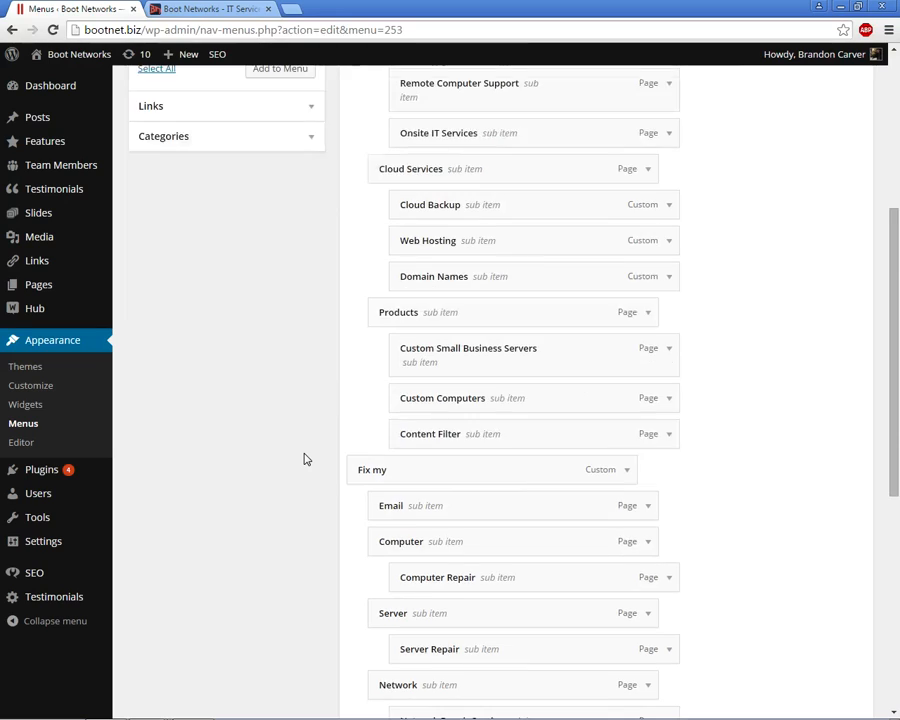
pyautogui.scroll(2, 306, 459)
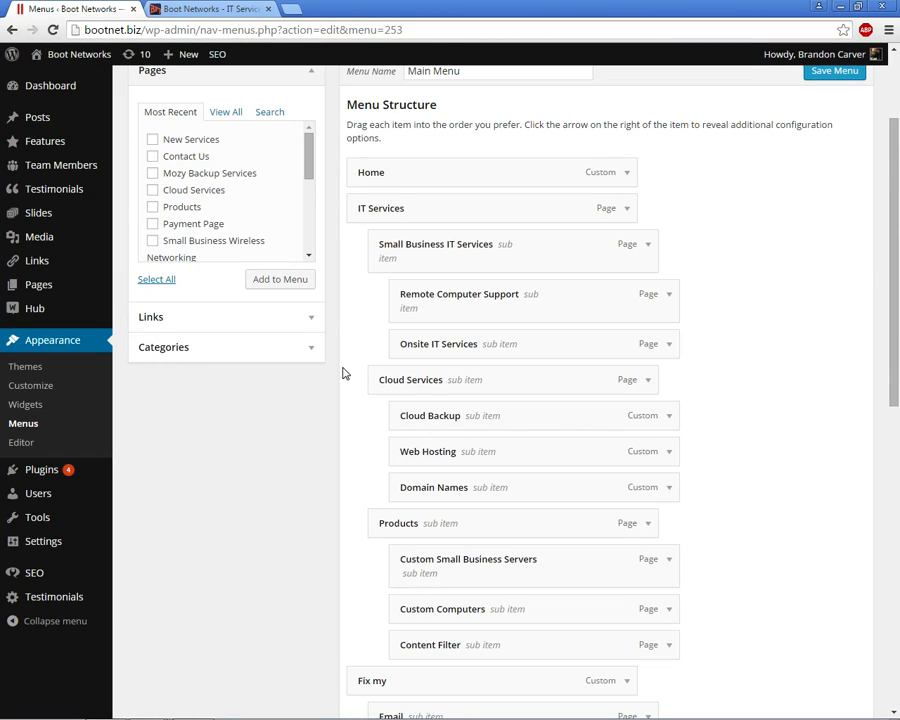
pyautogui.scroll(-10, 343, 372)
pyautogui.moveTo(394, 476); pyautogui.dragTo(440, 336)
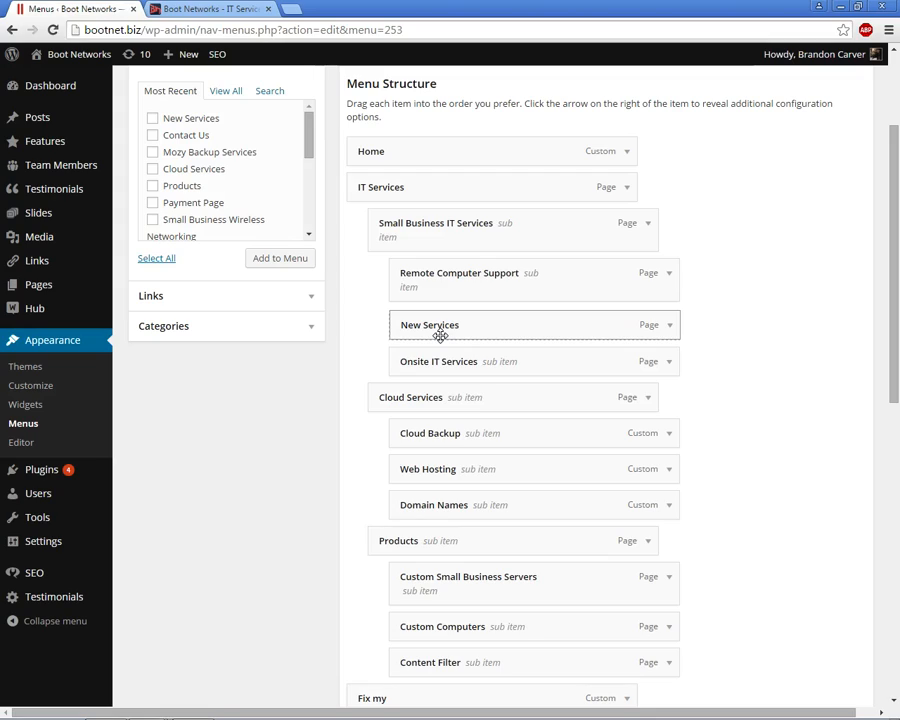
pyautogui.moveTo(440, 336); pyautogui.dragTo(473, 337)
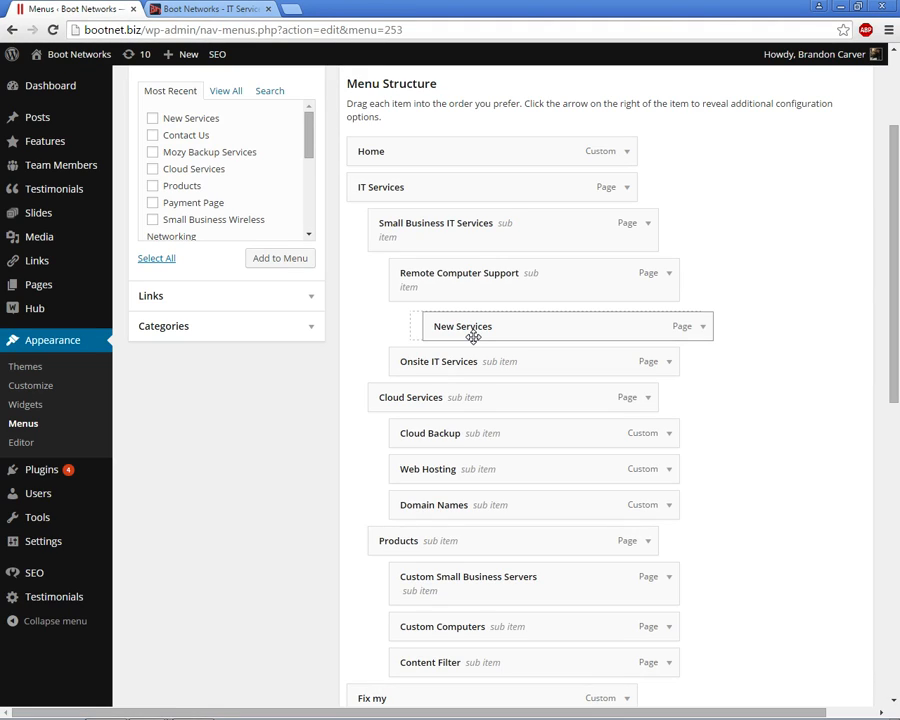
pyautogui.moveTo(473, 337); pyautogui.dragTo(438, 334)
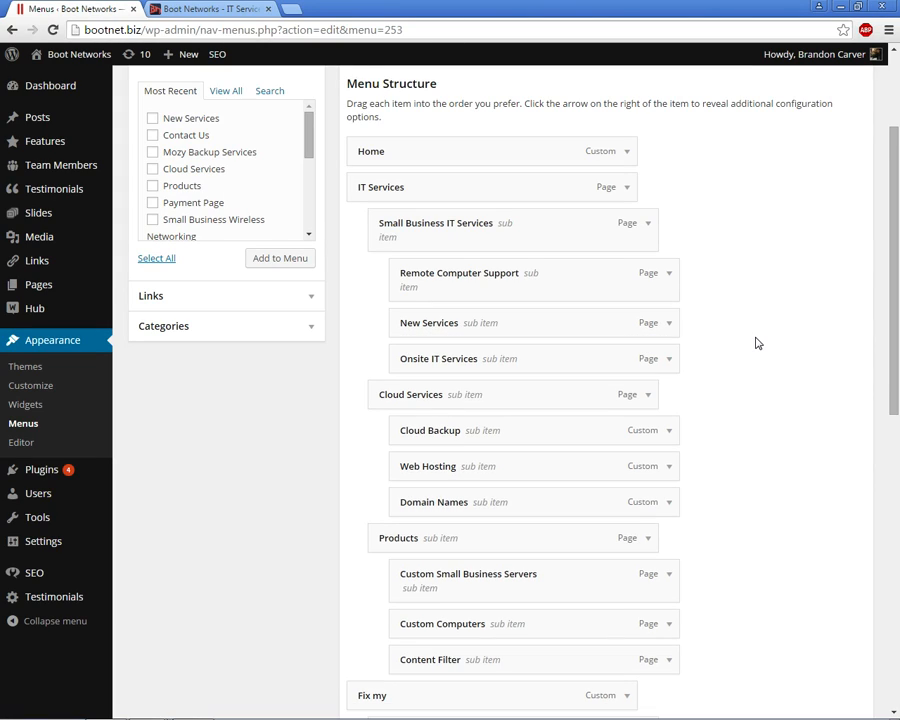
pyautogui.scroll(-7, 757, 343)
pyautogui.click(834, 641)
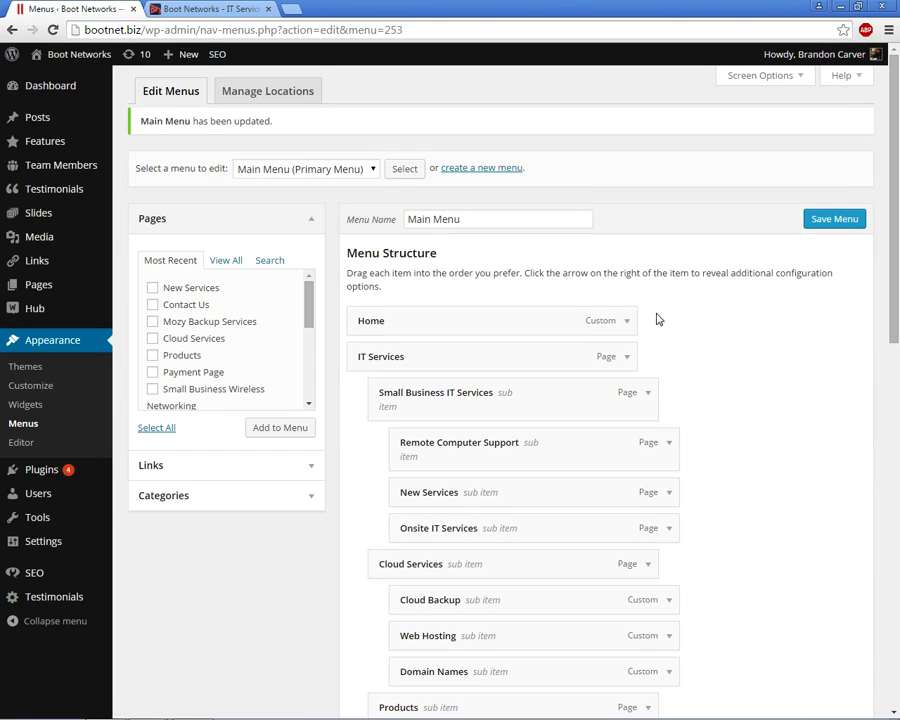
# Reload the live home page and check the Small Business IT Services submenu for New Services
pyautogui.click(195, 8)
pyautogui.click(226, 34)
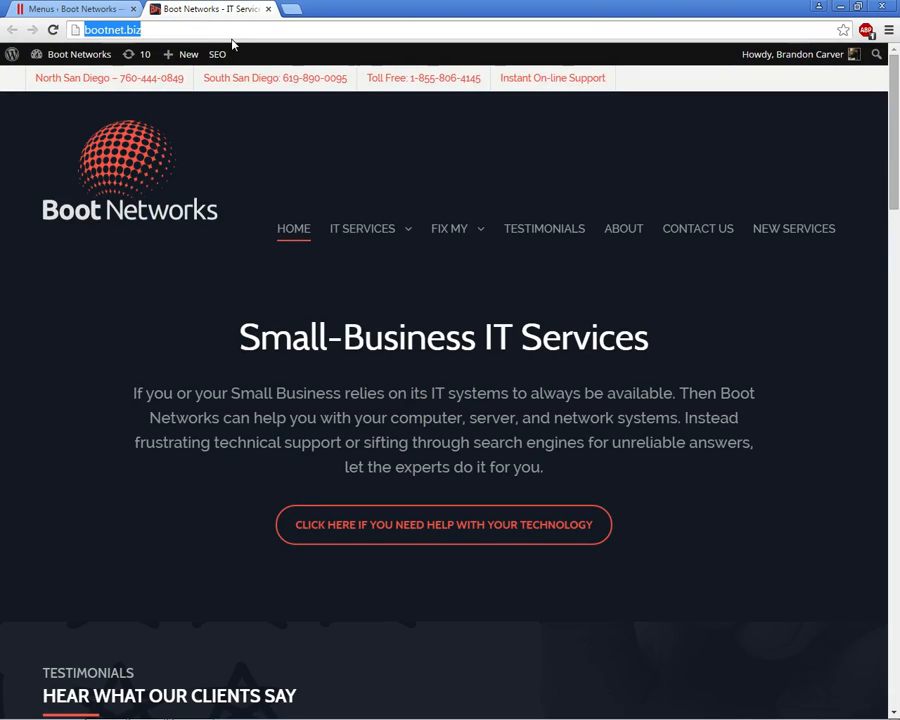
pyautogui.press('Return')
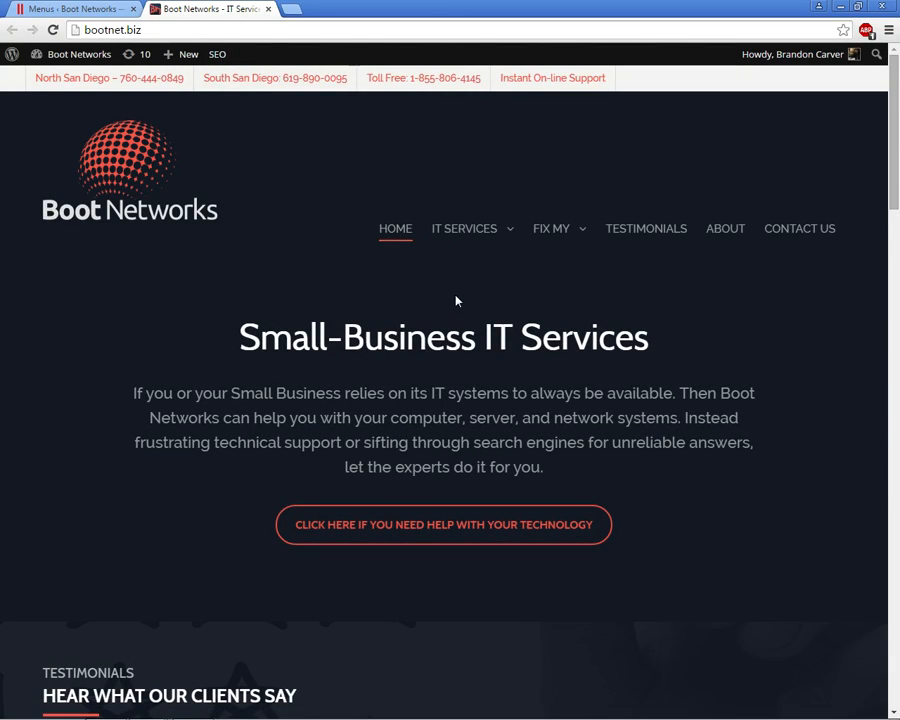
pyautogui.moveTo(478, 237)
pyautogui.moveTo(466, 285)
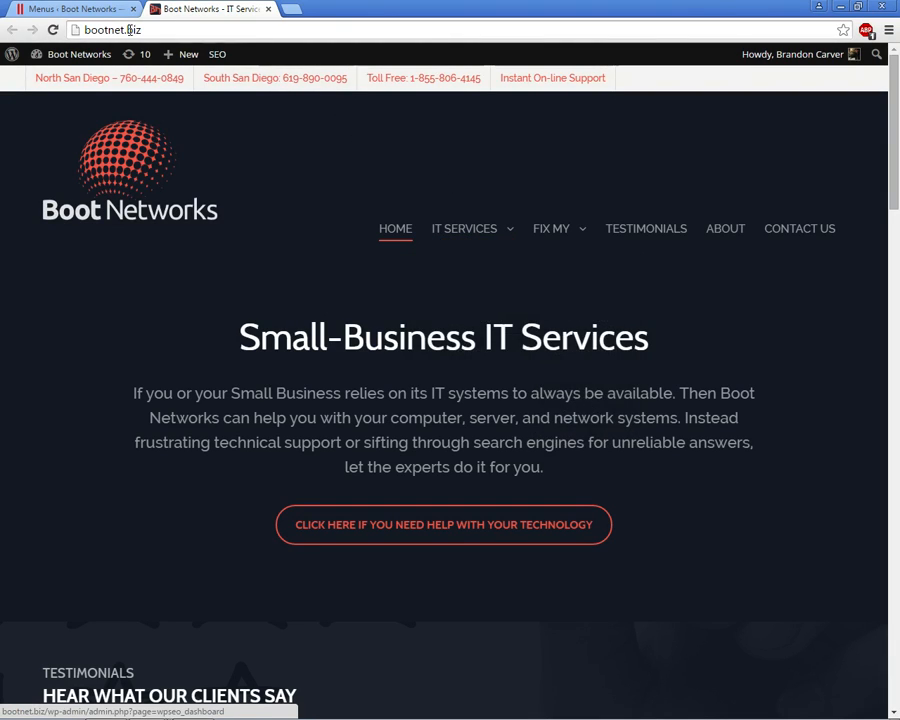
# Move New Services up to be the first direct sub item of IT Services and save the Main Menu
pyautogui.click(72, 10)
pyautogui.scroll(-3, 514, 290)
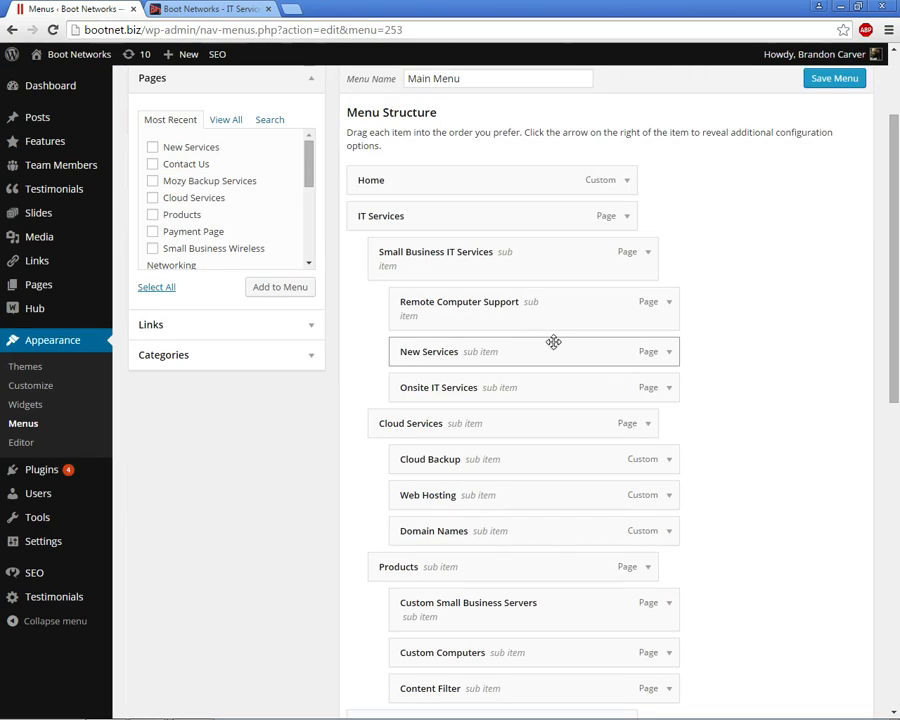
pyautogui.moveTo(545, 353); pyautogui.dragTo(526, 273)
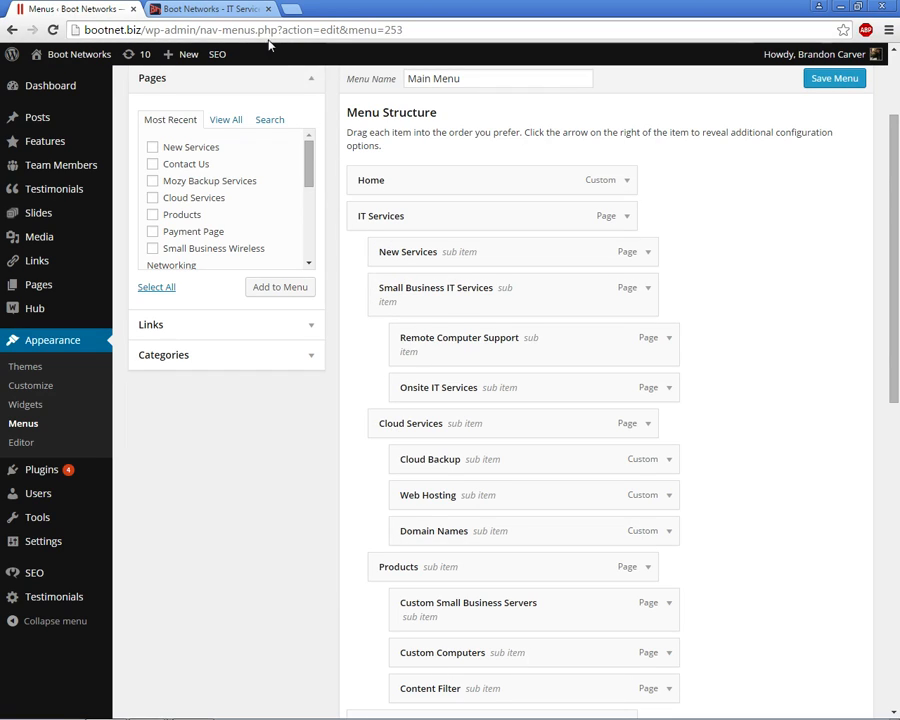
pyautogui.click(832, 78)
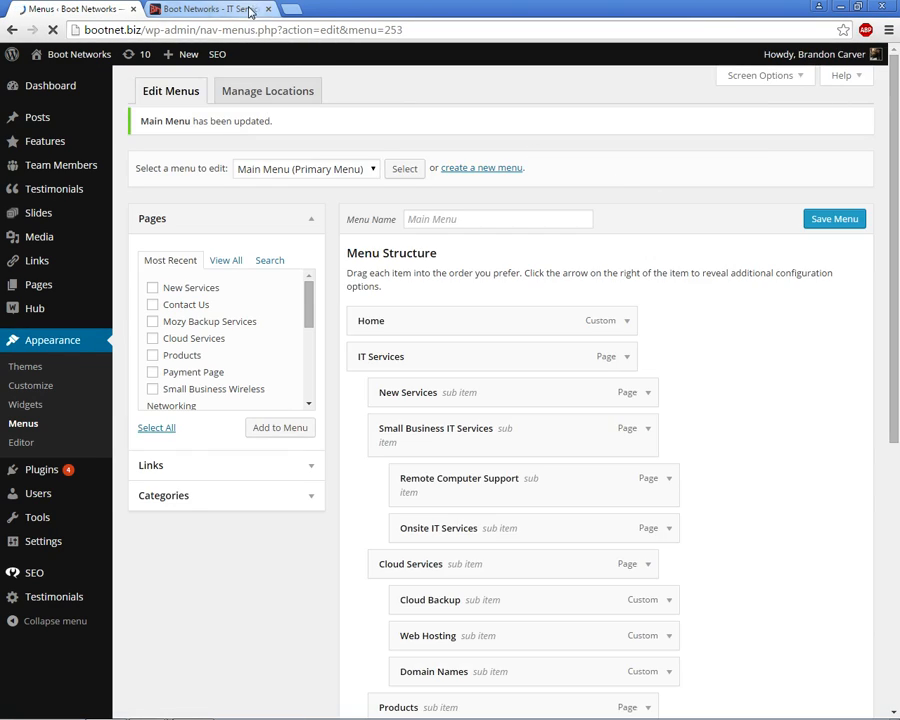
# Reload the live home page and inspect the order of the entries under IT Services
pyautogui.click(250, 10)
pyautogui.click(308, 35)
pyautogui.press('Return')
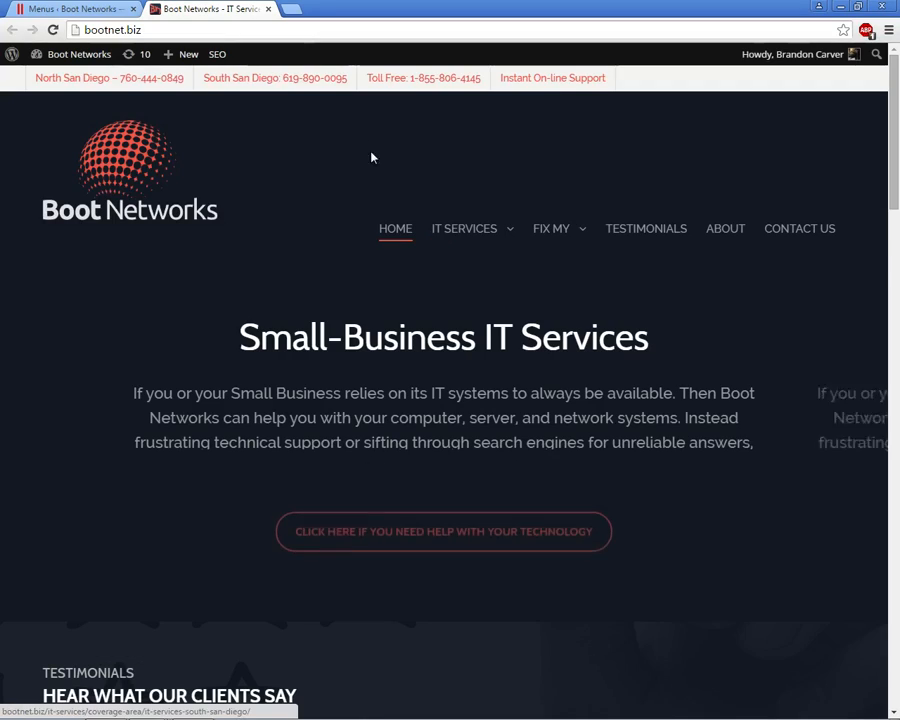
pyautogui.moveTo(474, 245)
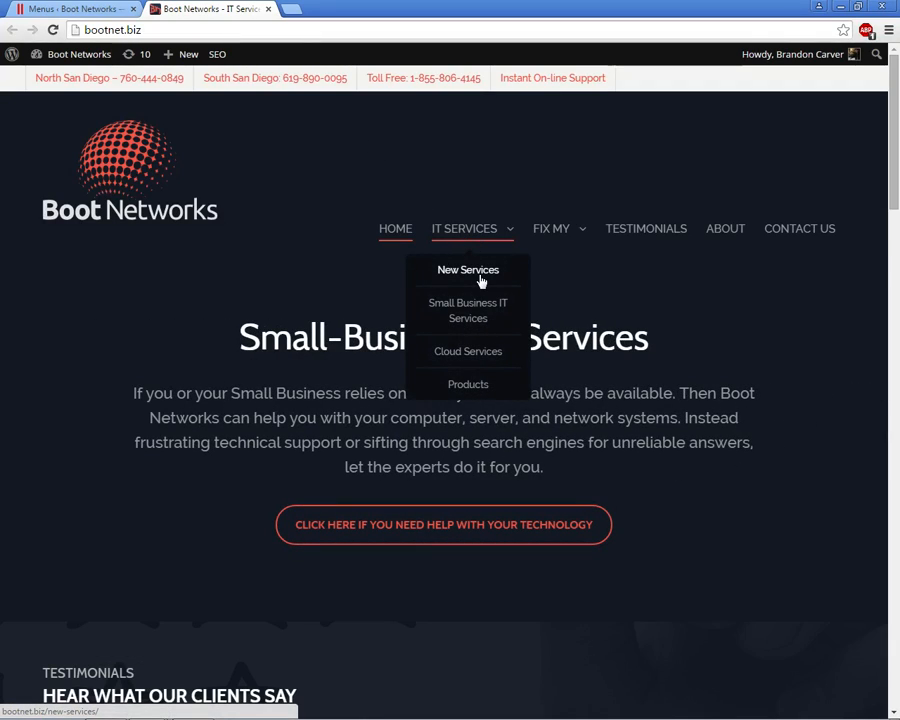
pyautogui.moveTo(470, 348)
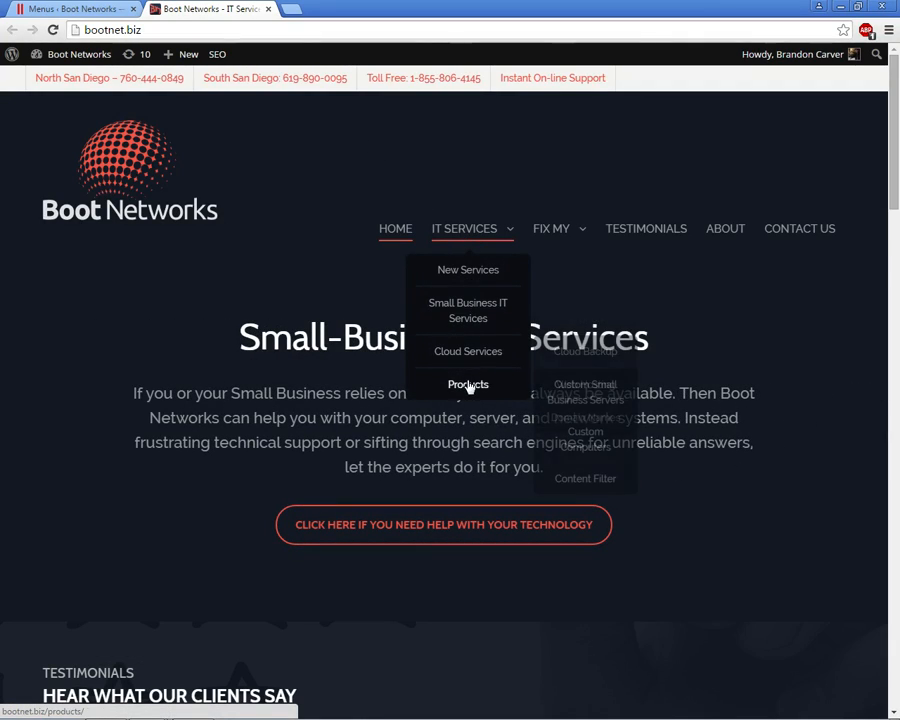
# Remove the New Services item from the Main Menu and save the menu
pyautogui.click(42, 8)
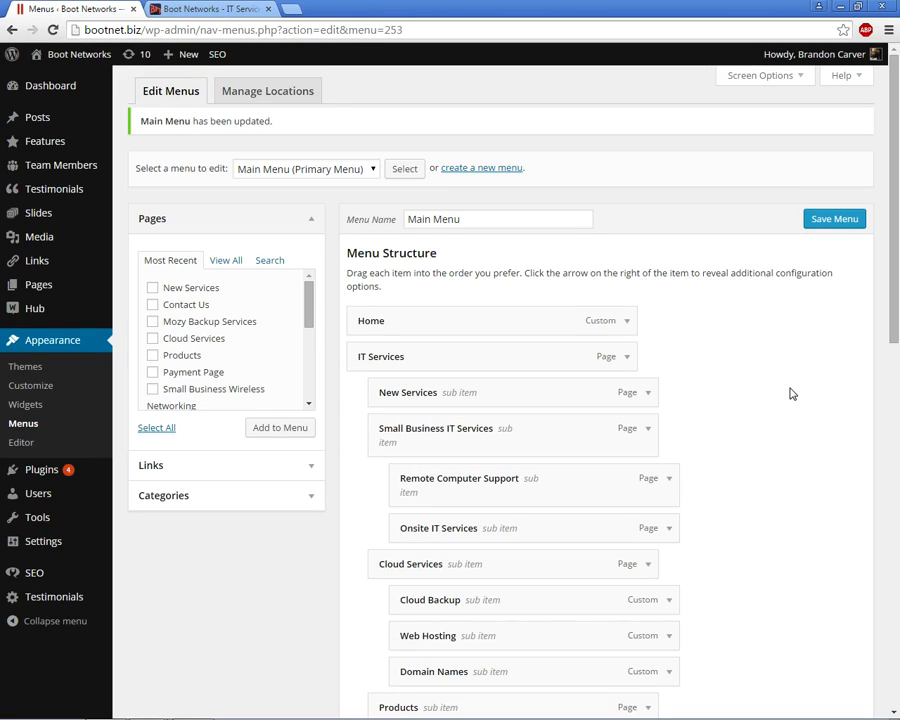
pyautogui.scroll(-2, 789, 393)
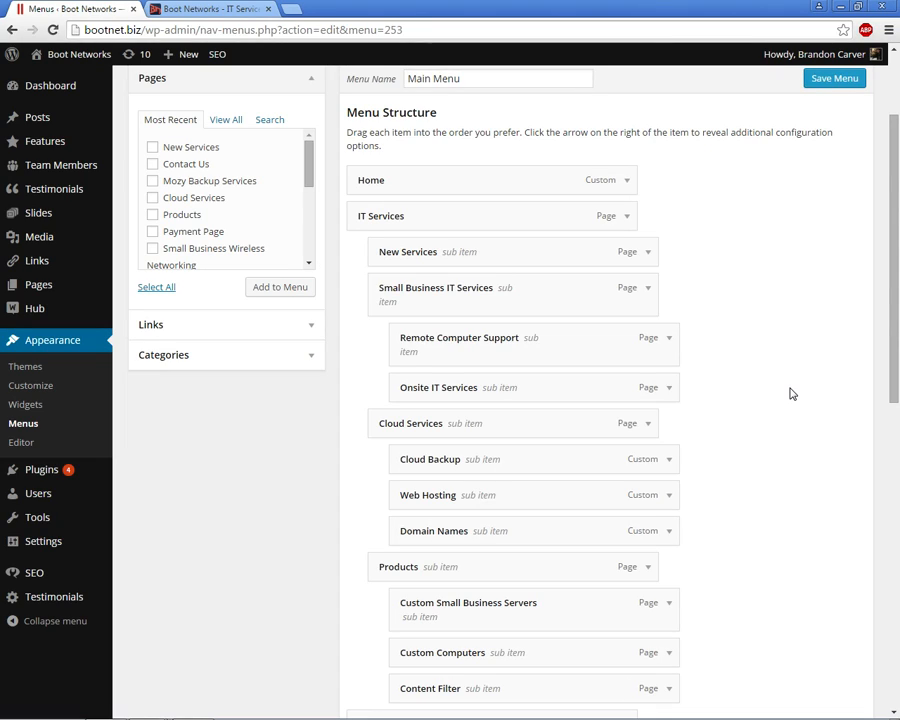
pyautogui.click(646, 262)
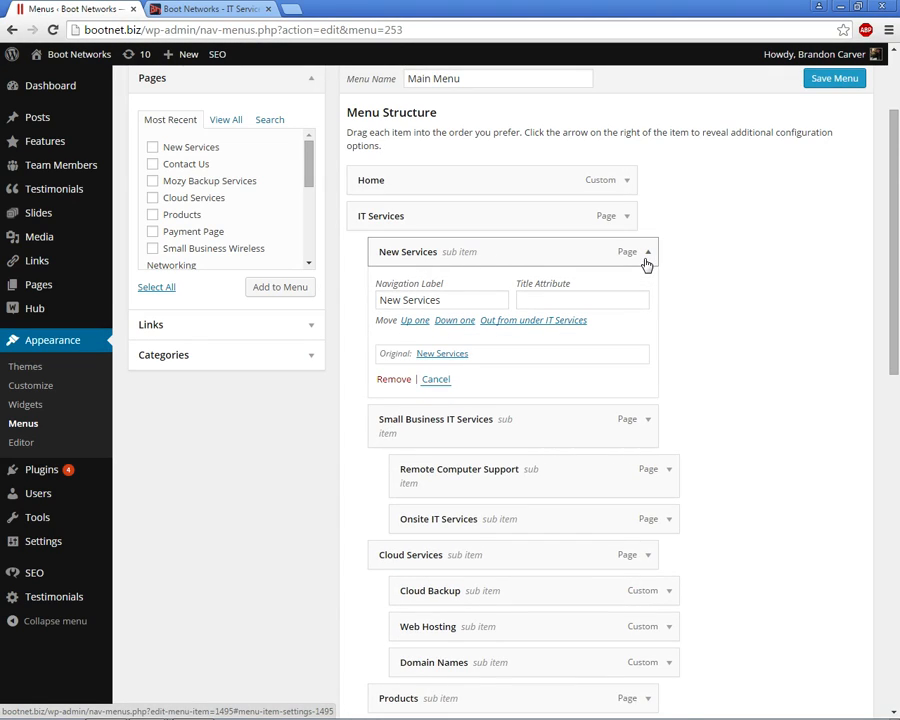
pyautogui.click(386, 383)
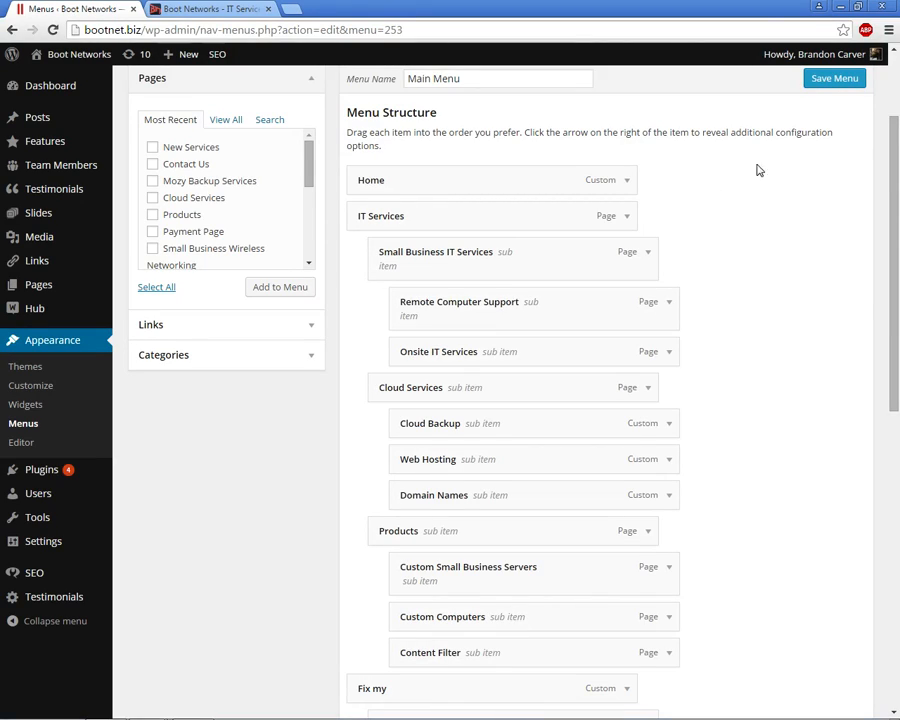
pyautogui.click(828, 88)
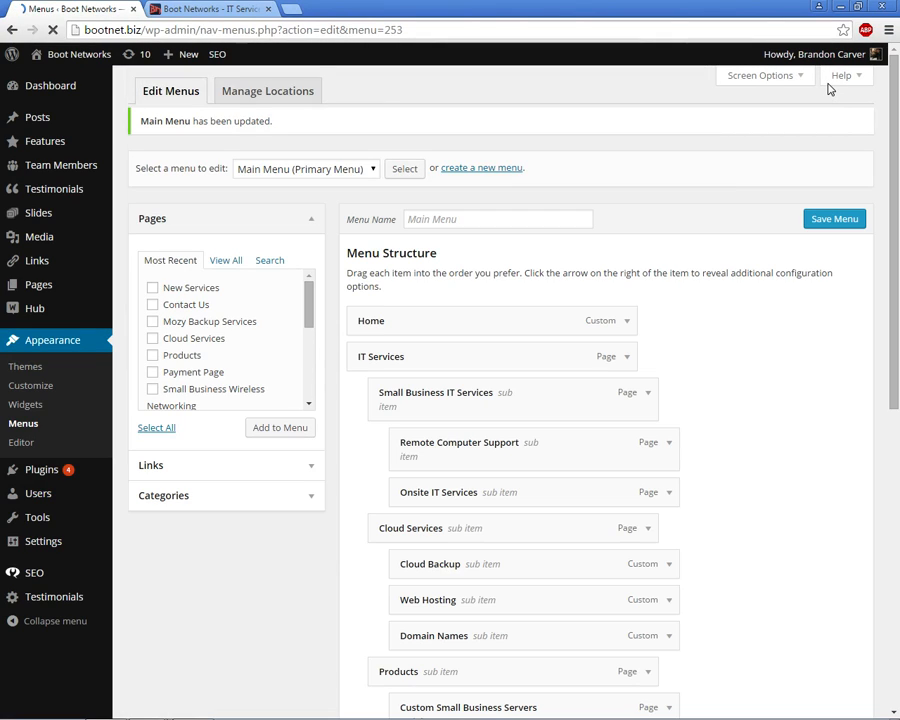
# Reload the live home page and check the IT Services submenu for the removal of New Services
pyautogui.click(258, 8)
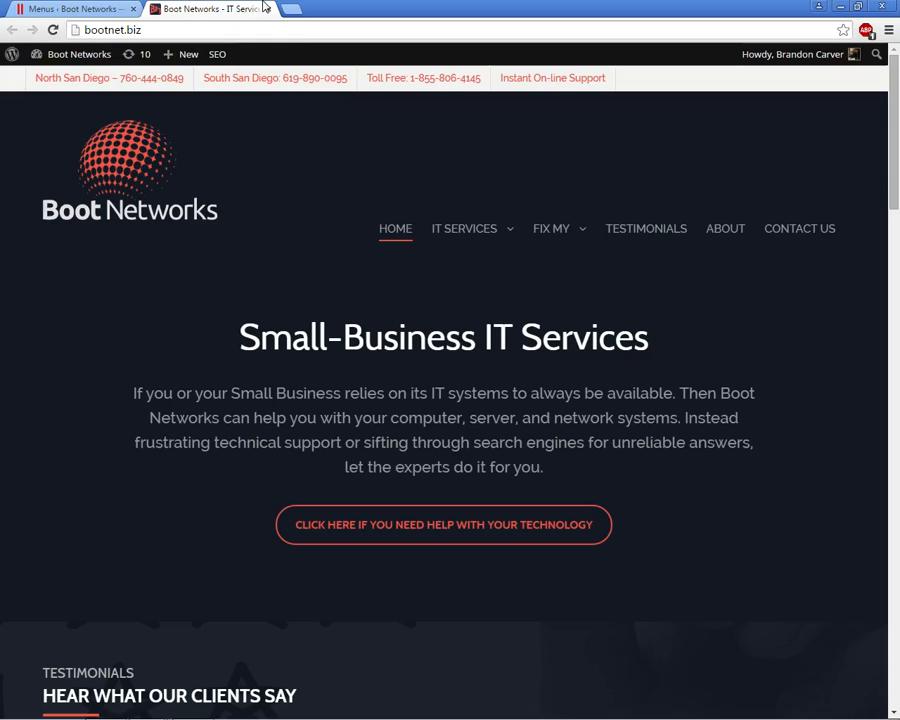
pyautogui.click(352, 30)
pyautogui.press('Return')
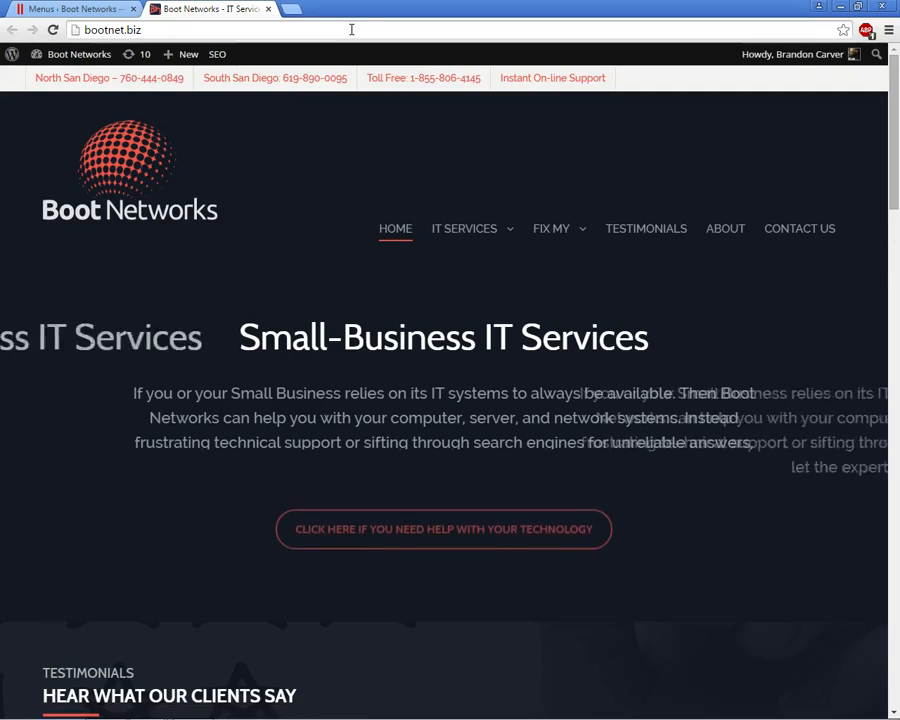
pyautogui.moveTo(460, 238)
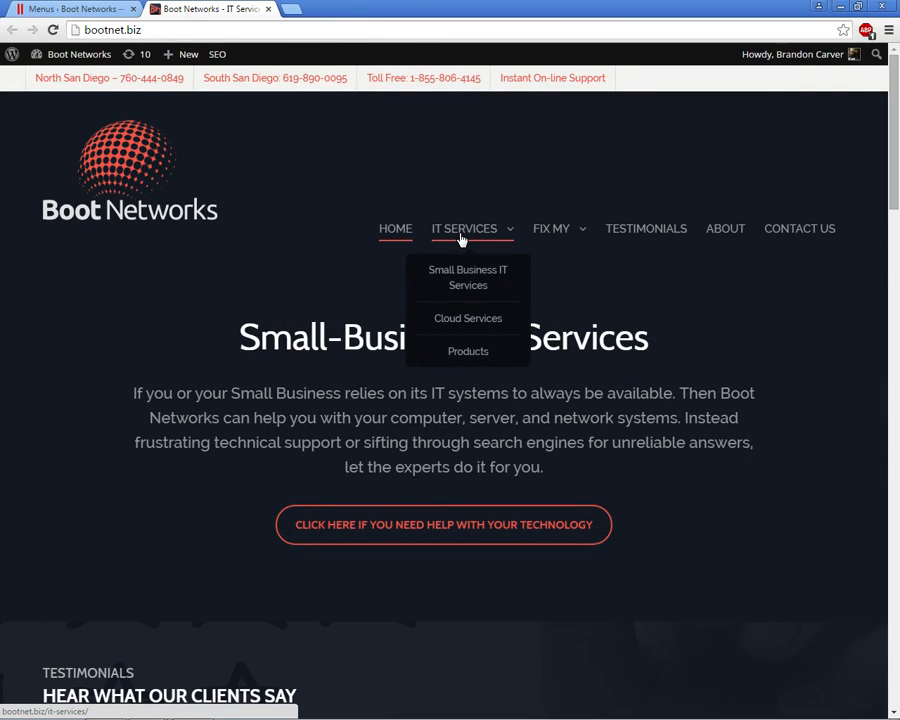
# Open the list of all pages in the WordPress admin and search it for "new services"
pyautogui.click(97, 9)
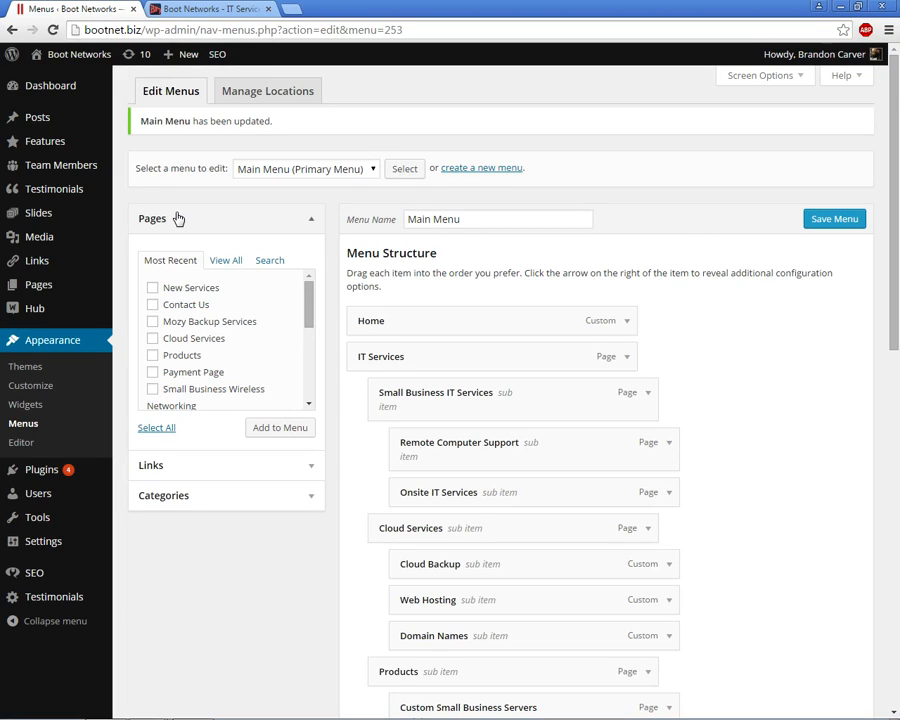
pyautogui.moveTo(70, 285)
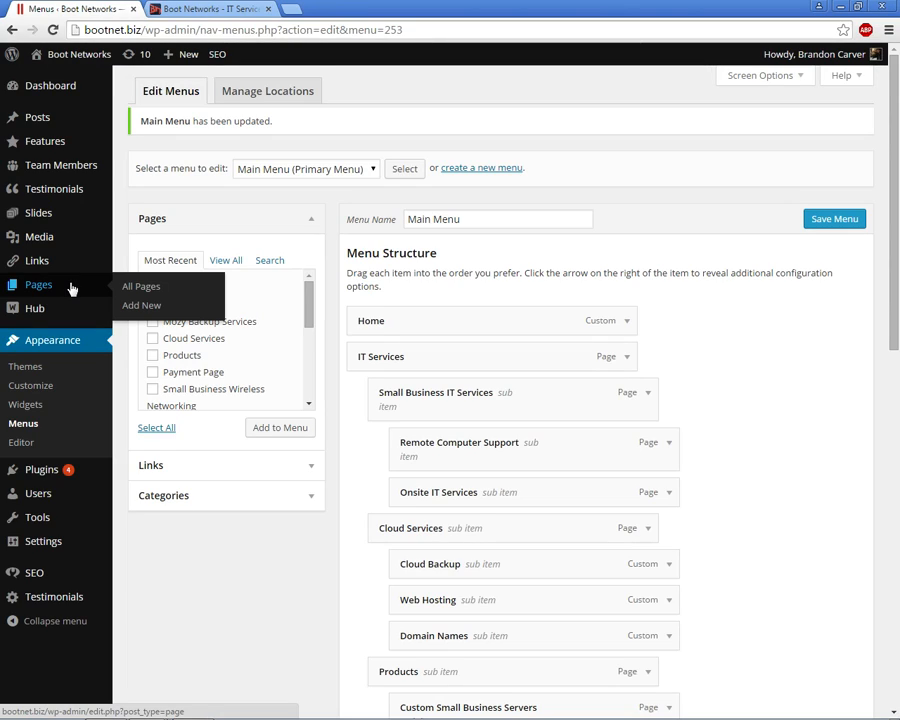
pyautogui.click(27, 287)
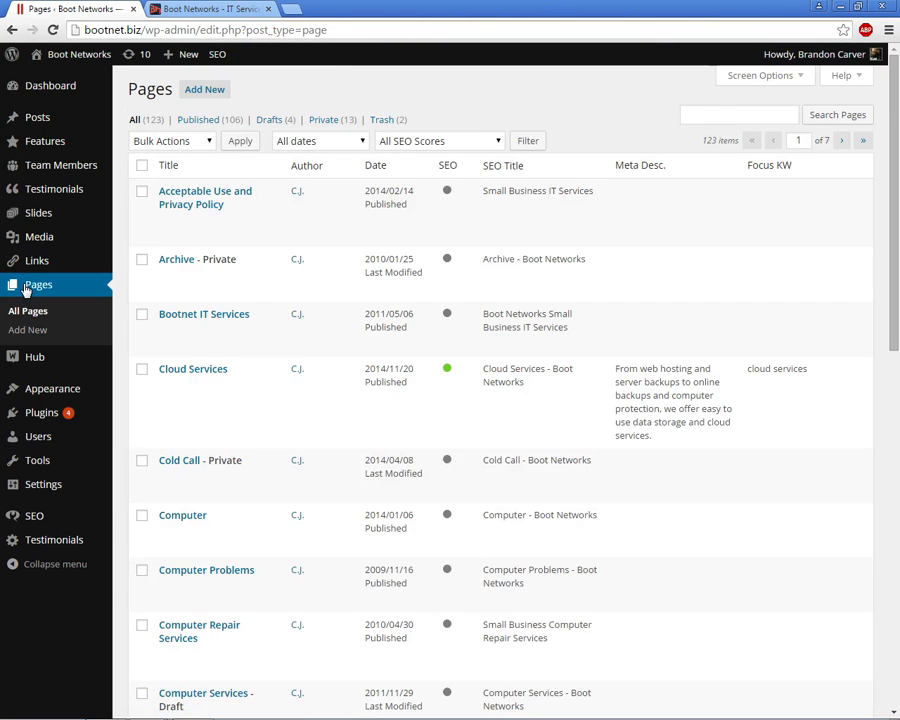
pyautogui.click(706, 118)
pyautogui.write('new services')
pyautogui.press('Return')
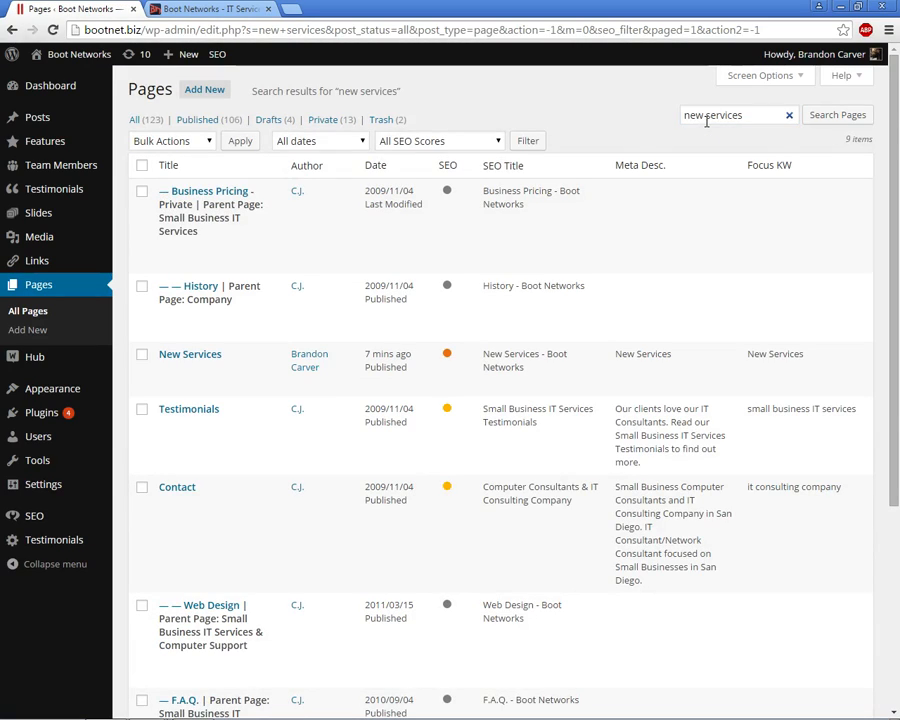
# Move the New Services page to the Trash
pyautogui.moveTo(238, 354)
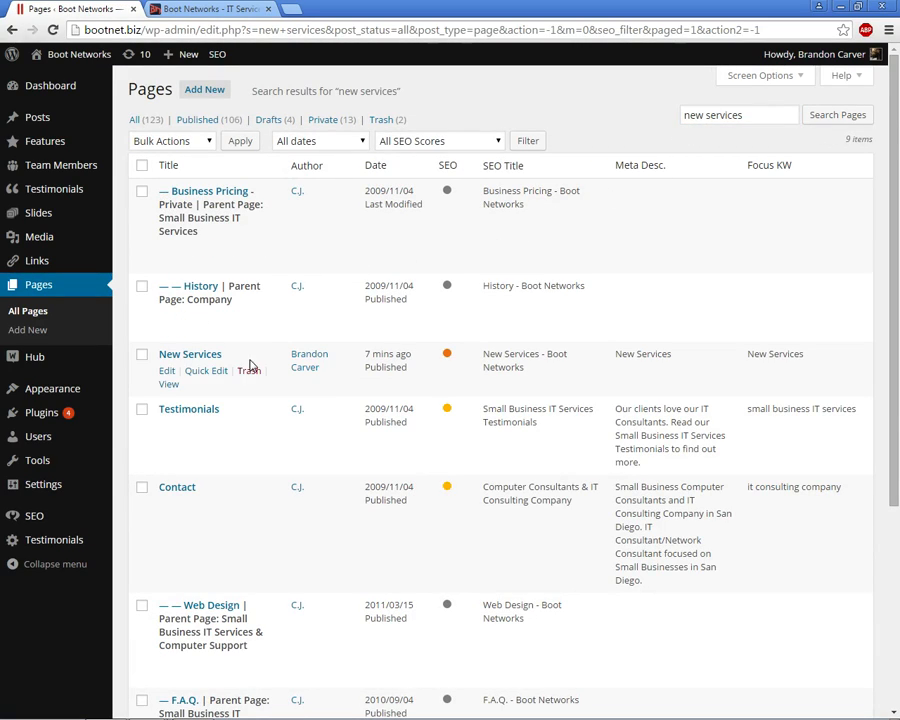
pyautogui.moveTo(363, 355); pyautogui.dragTo(427, 379)
pyautogui.click(424, 377)
pyautogui.click(252, 377)
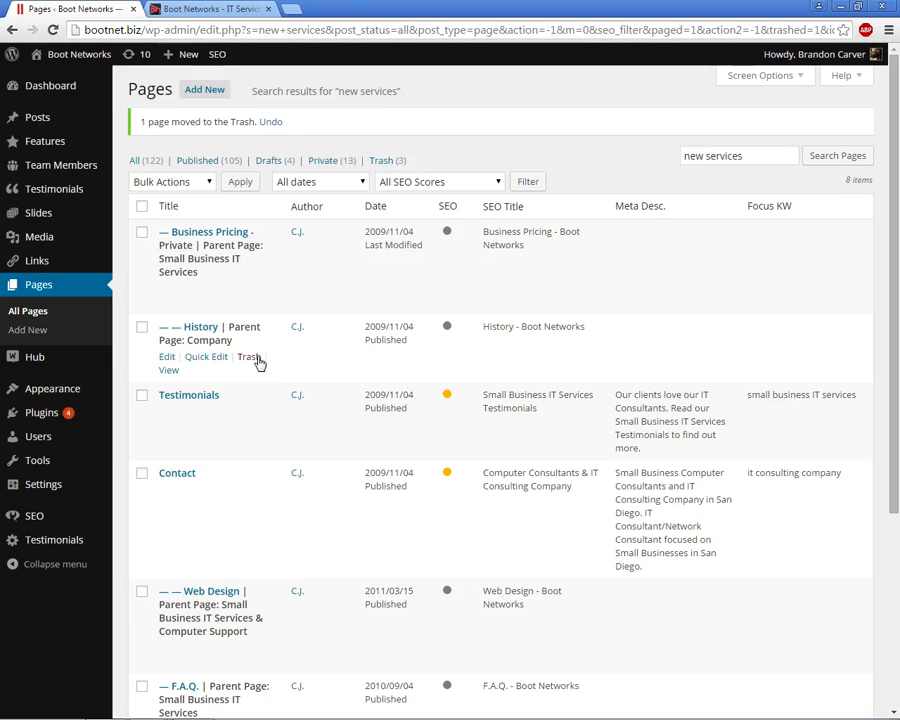
# Review the trashed pages and return to the WordPress dashboard
pyautogui.click(376, 164)
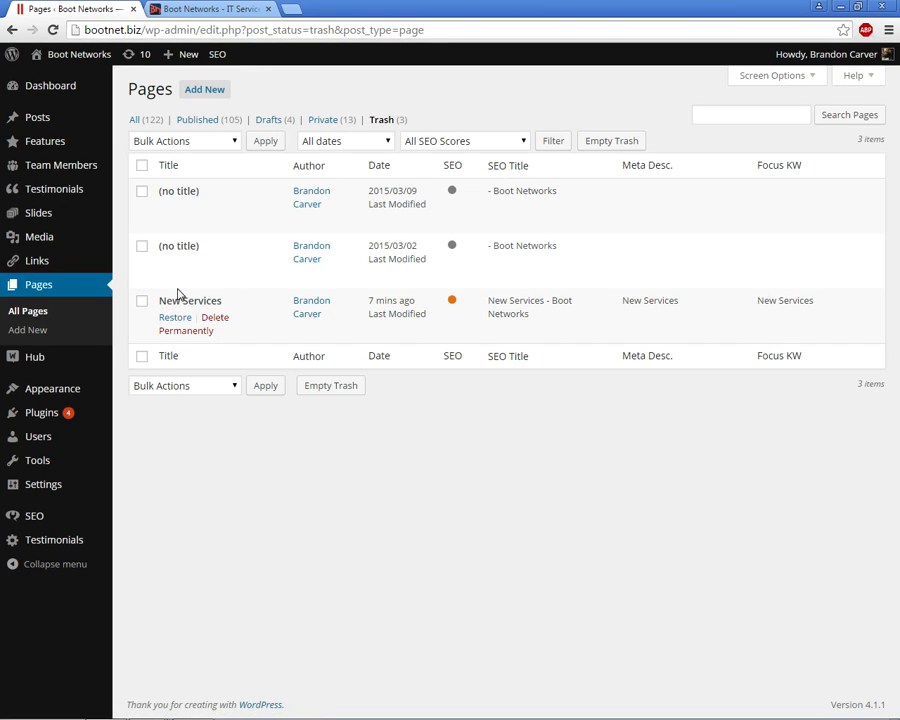
pyautogui.click(52, 87)
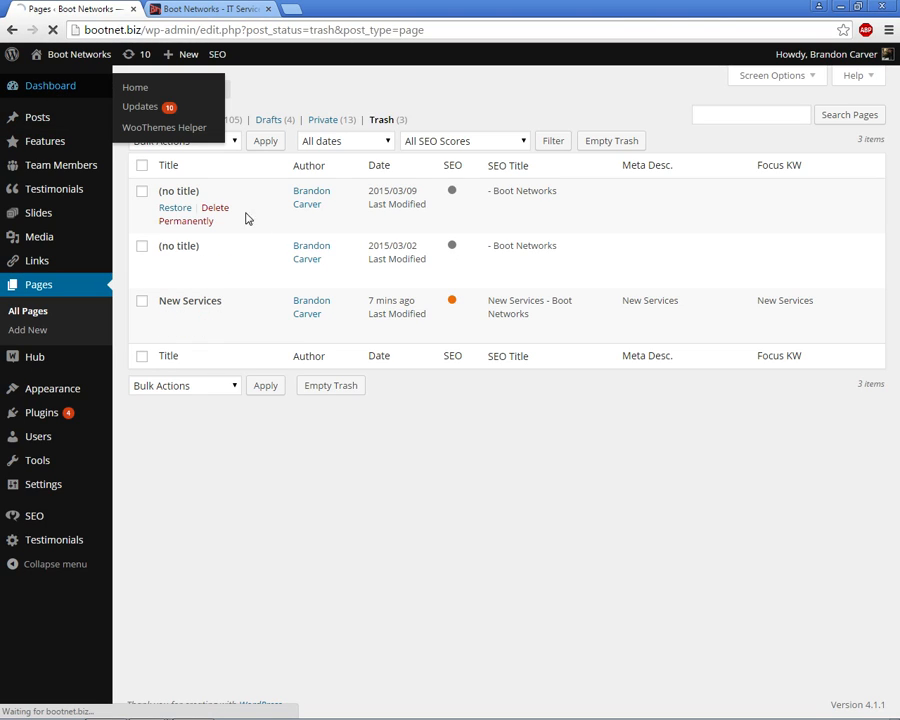